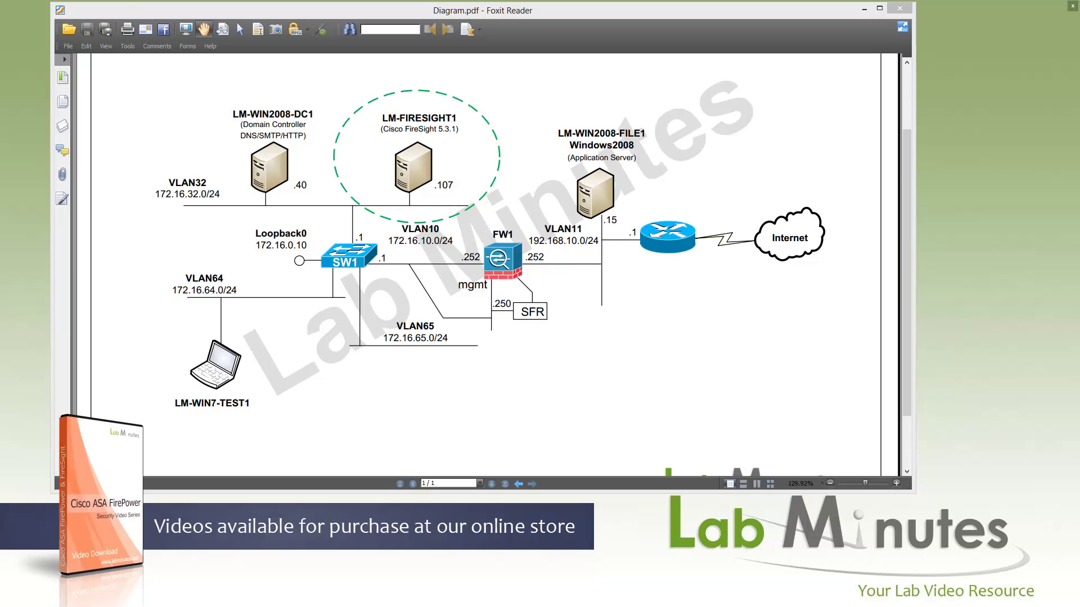
# Switch from Foxit Reader to the Remote Desktop session showing the Defense Center Summary Dashboard.
pyautogui.hotkey('alt', 'Tab')
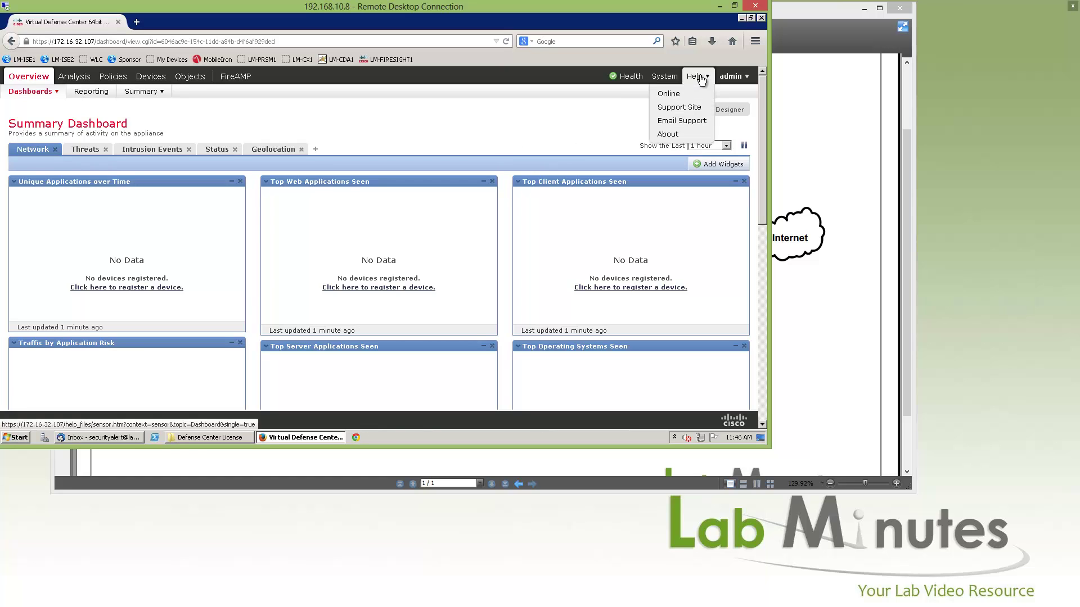
# Go to System > Licenses, start a new feature license, and select the appliance's license key.
pyautogui.moveTo(663, 80)
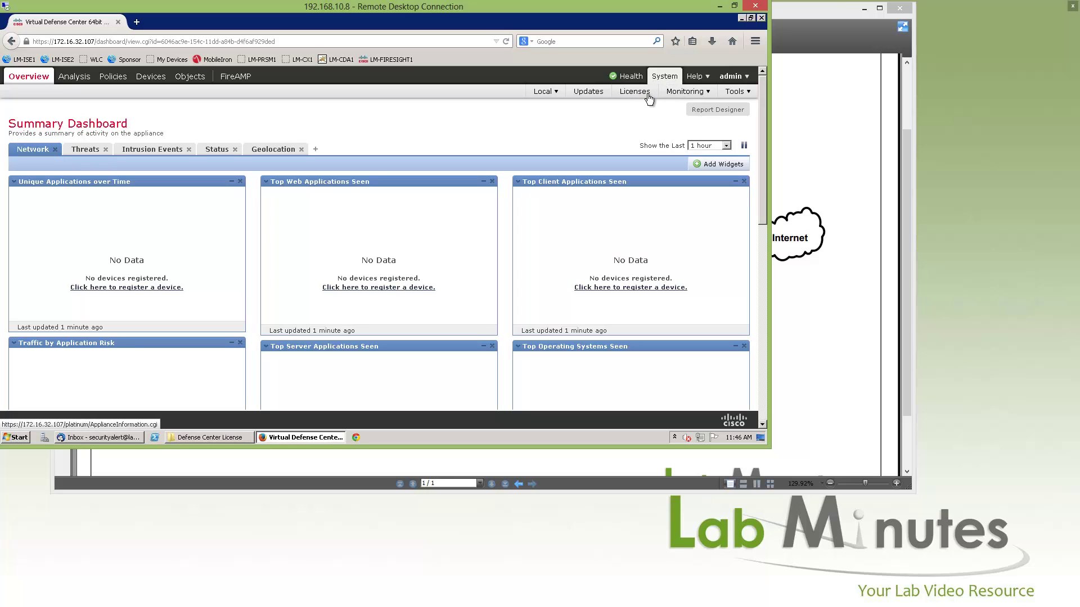
pyautogui.click(643, 97)
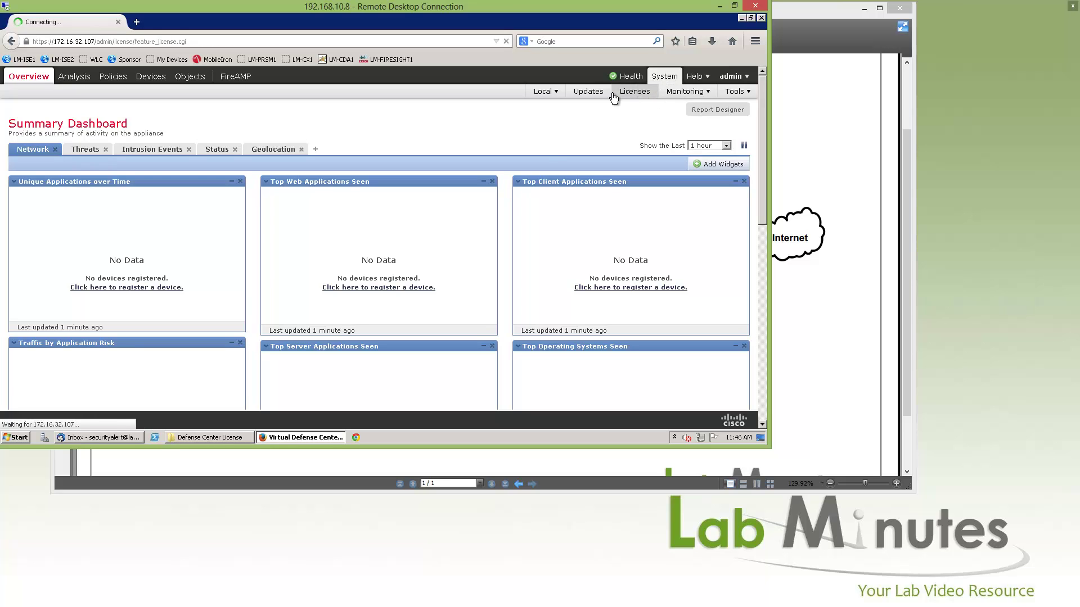
pyautogui.click(716, 118)
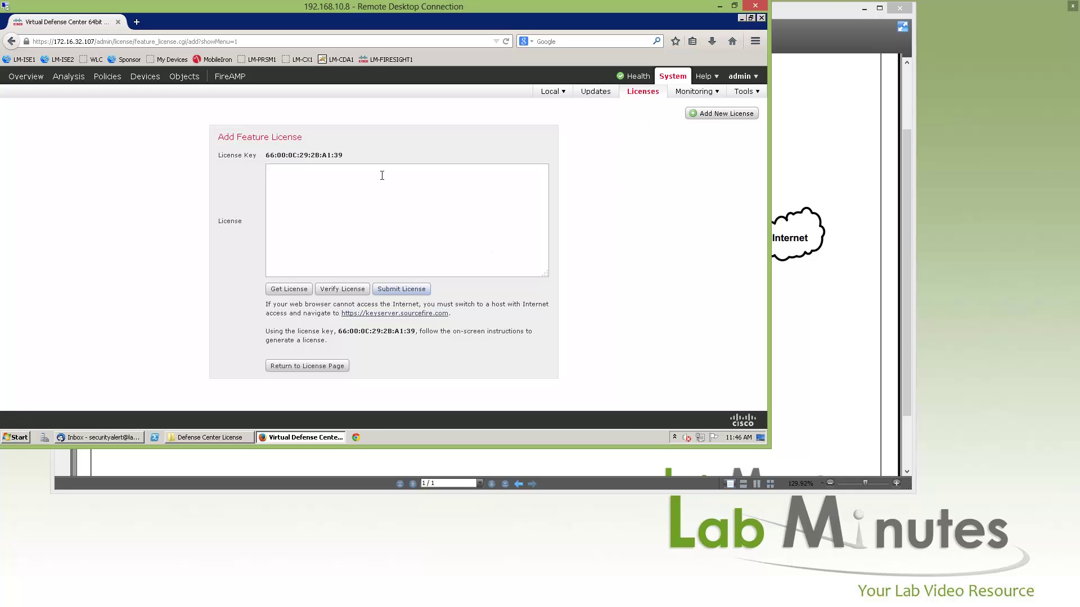
pyautogui.moveTo(266, 155); pyautogui.dragTo(352, 154)
# Open FIRESIGHT.lic from the license folder in Notepad and copy the license block.
pyautogui.click(225, 437)
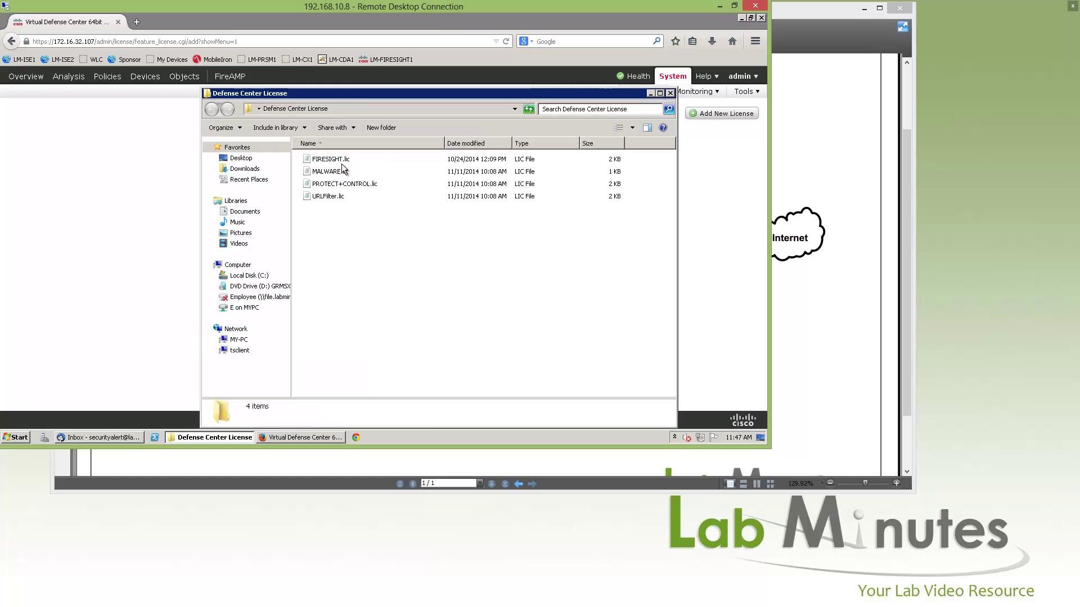
pyautogui.doubleClick(346, 161)
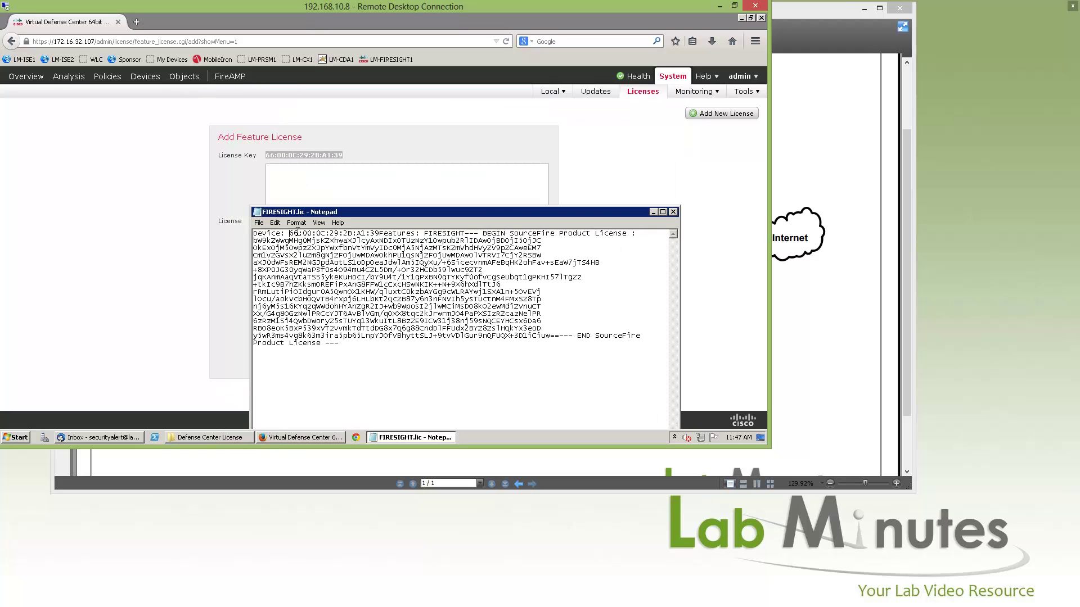
pyautogui.moveTo(289, 234); pyautogui.dragTo(379, 233)
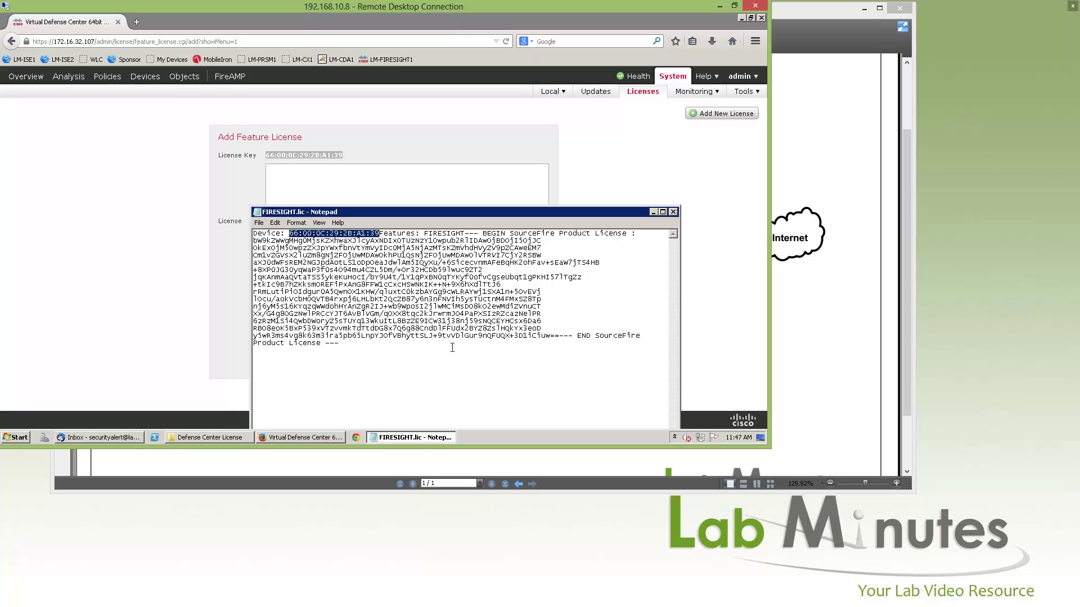
pyautogui.moveTo(452, 348); pyautogui.dragTo(464, 233)
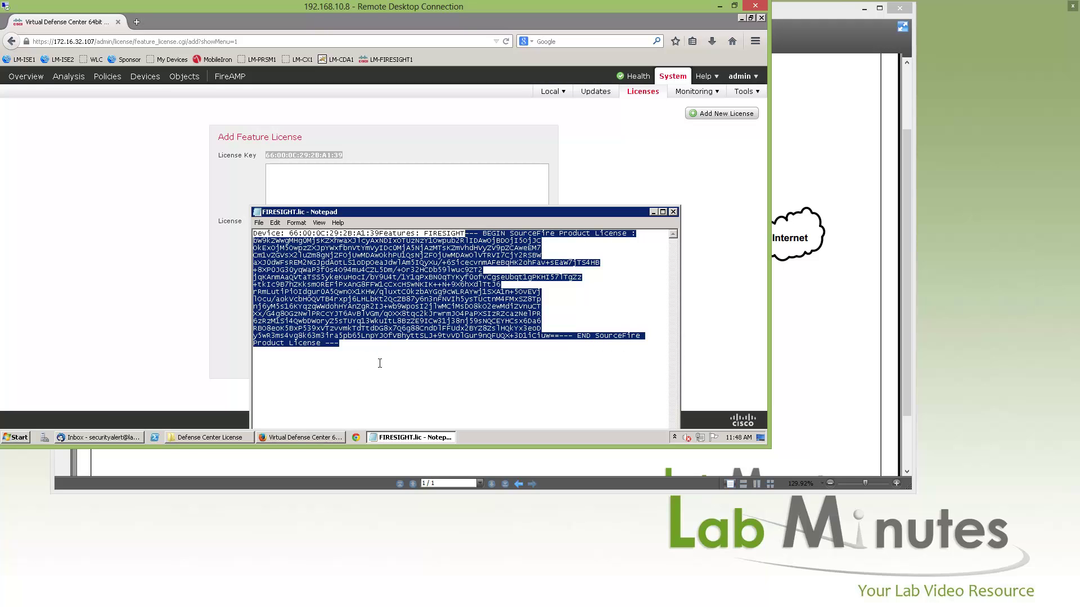
pyautogui.moveTo(424, 233); pyautogui.dragTo(465, 233)
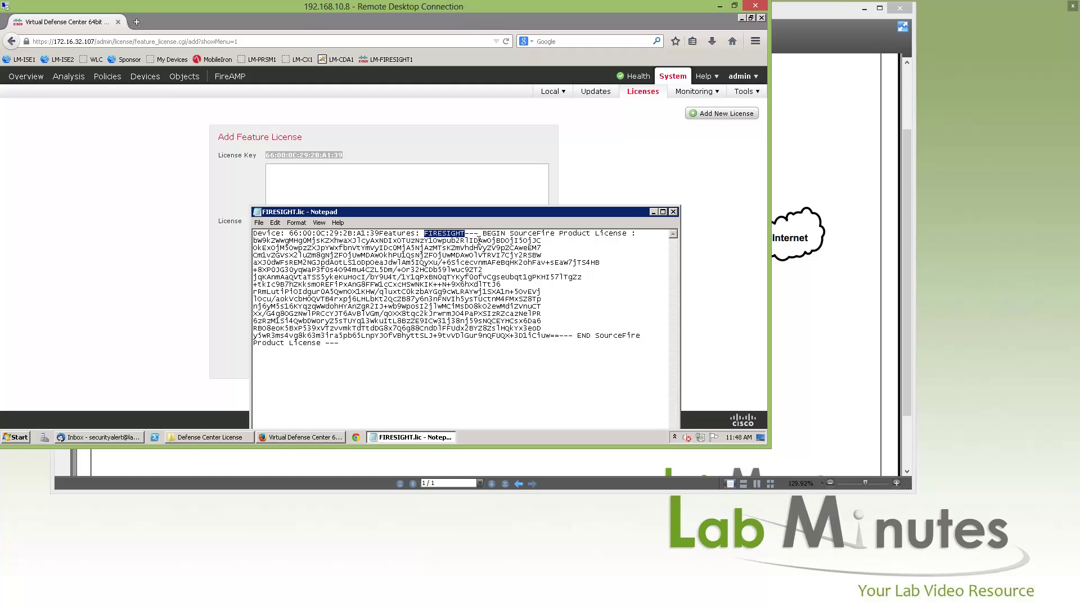
# Close Notepad and paste the license text into the License field.
pyautogui.click(673, 212)
pyautogui.click(429, 209)
pyautogui.hotkey('ctrl', 'v')
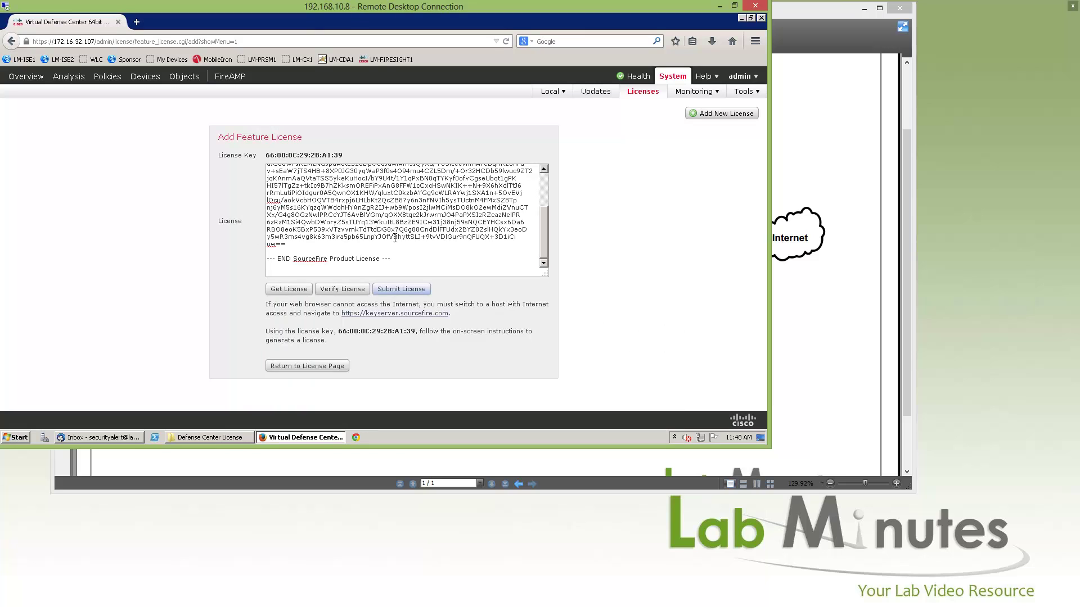
# Delete the blank lines above the pasted license's BEGIN line.
pyautogui.scroll(3, 335, 255)
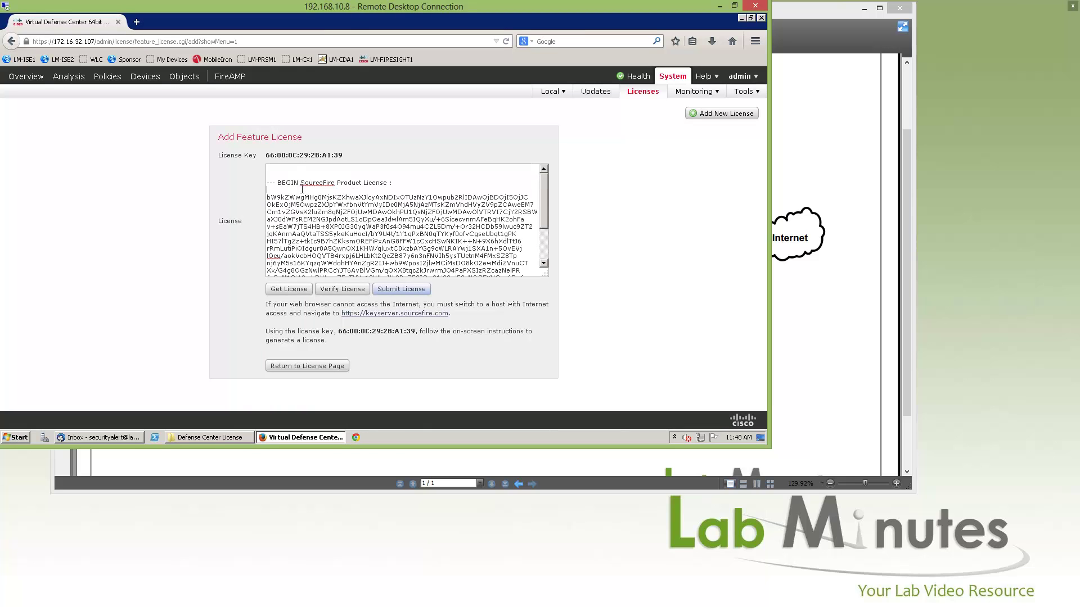
pyautogui.click(286, 173)
pyautogui.press('Delete')
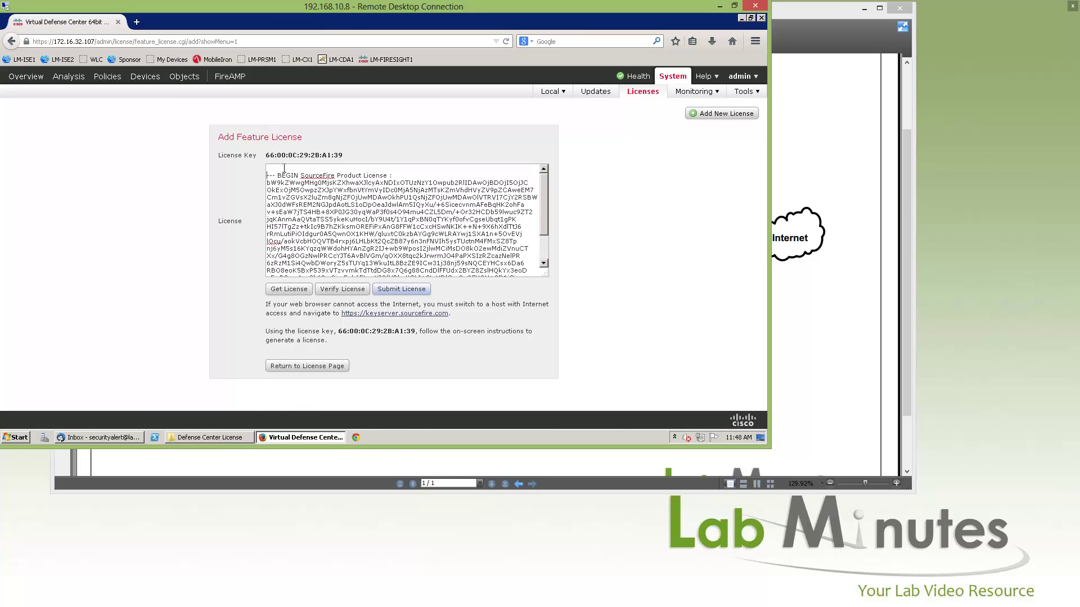
pyautogui.press('Delete')
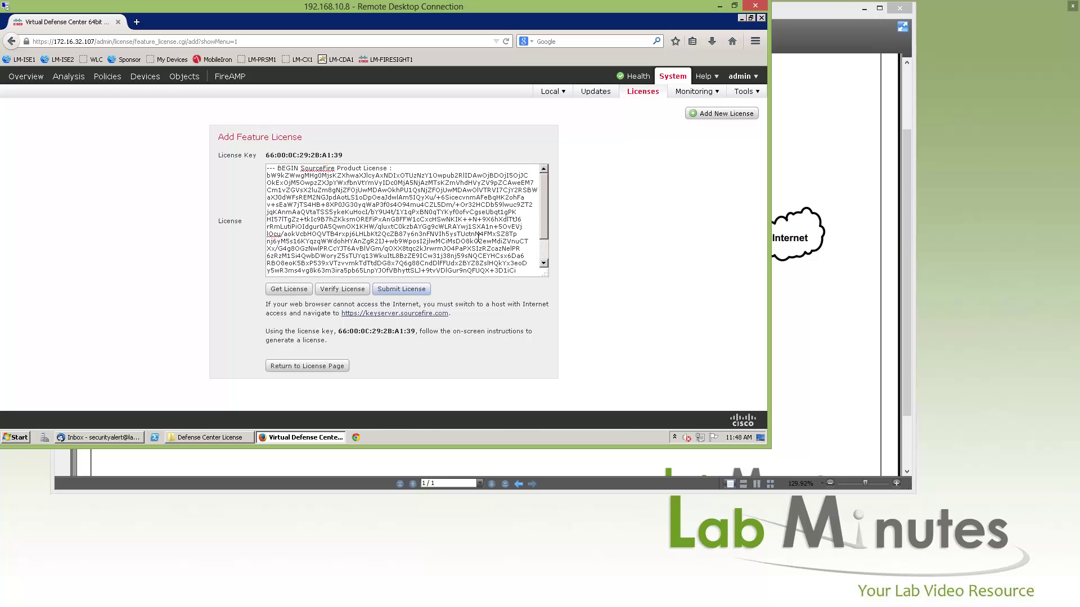
pyautogui.scroll(-1, 477, 236)
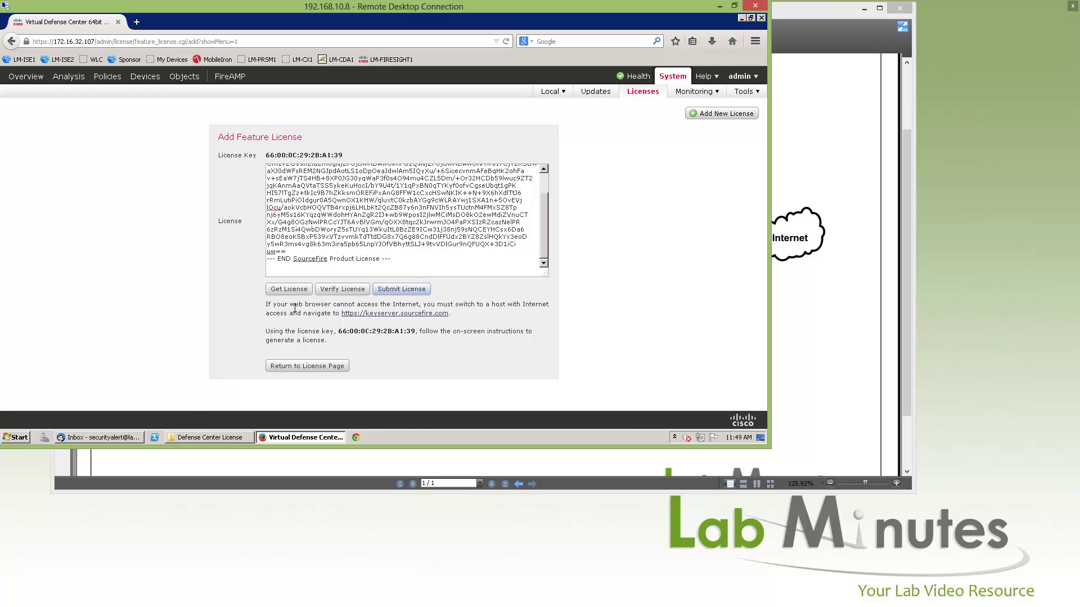
# Review and close the licensing center page, trim the blank line after END, and submit the license.
pyautogui.click(302, 297)
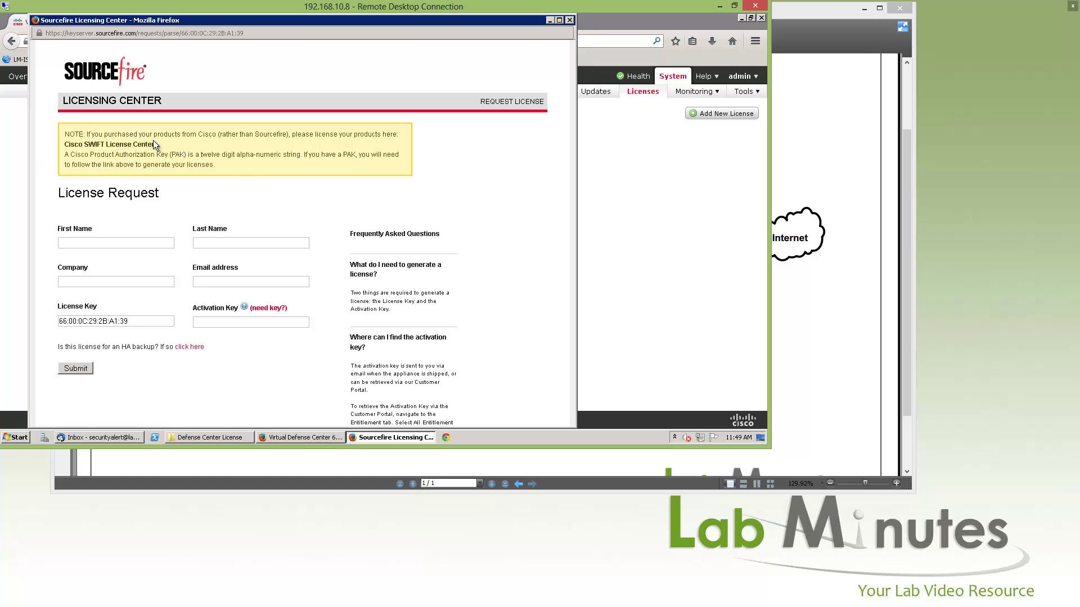
pyautogui.moveTo(65, 155); pyautogui.dragTo(173, 156)
pyautogui.click(570, 20)
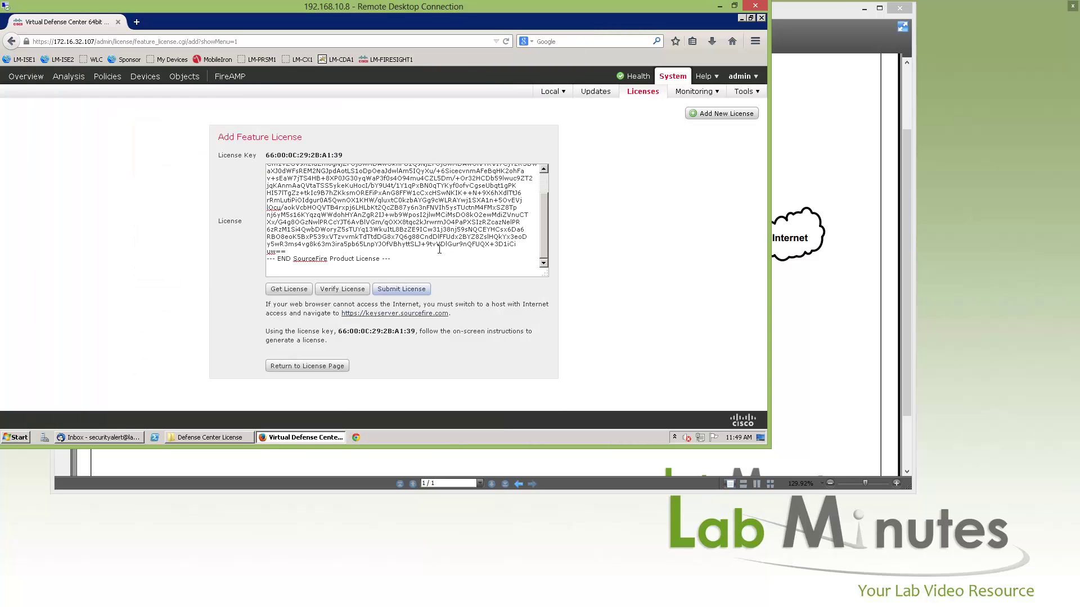
pyautogui.press('BackSpace')
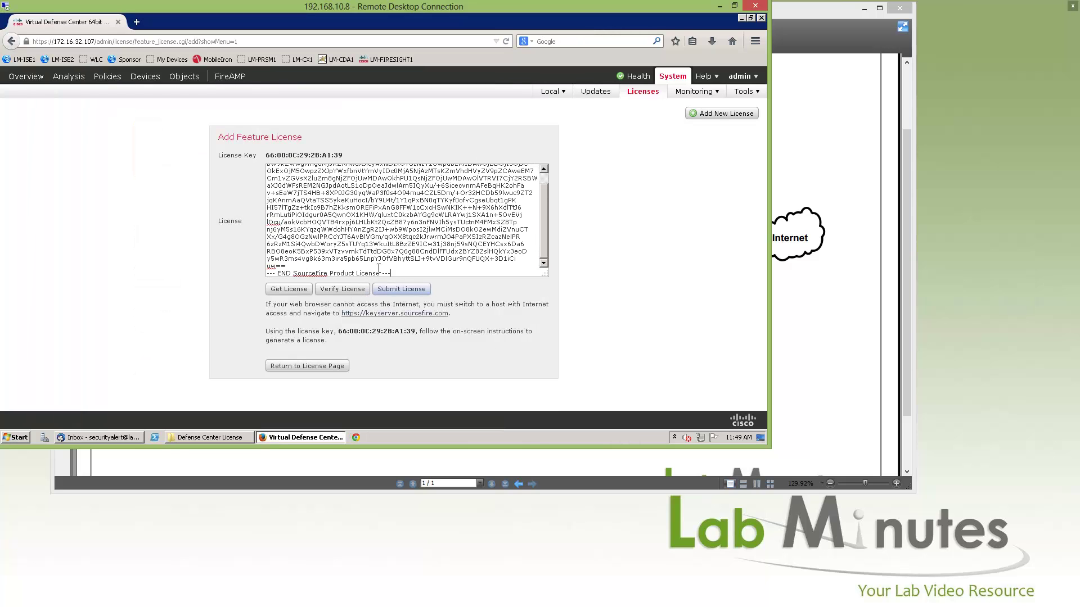
pyautogui.click(416, 290)
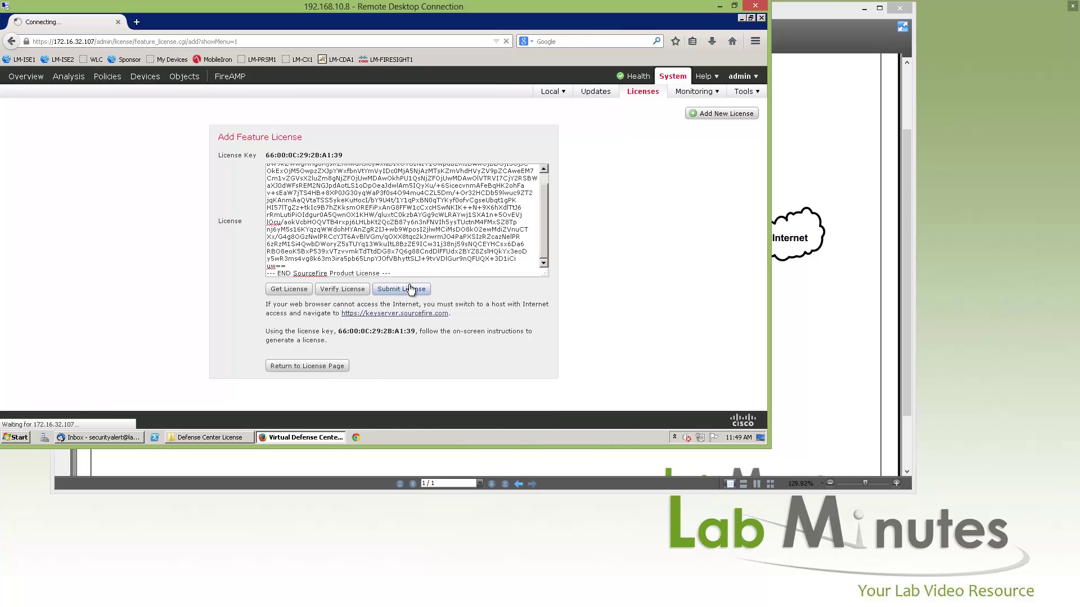
pyautogui.moveTo(545, 213); pyautogui.dragTo(549, 178)
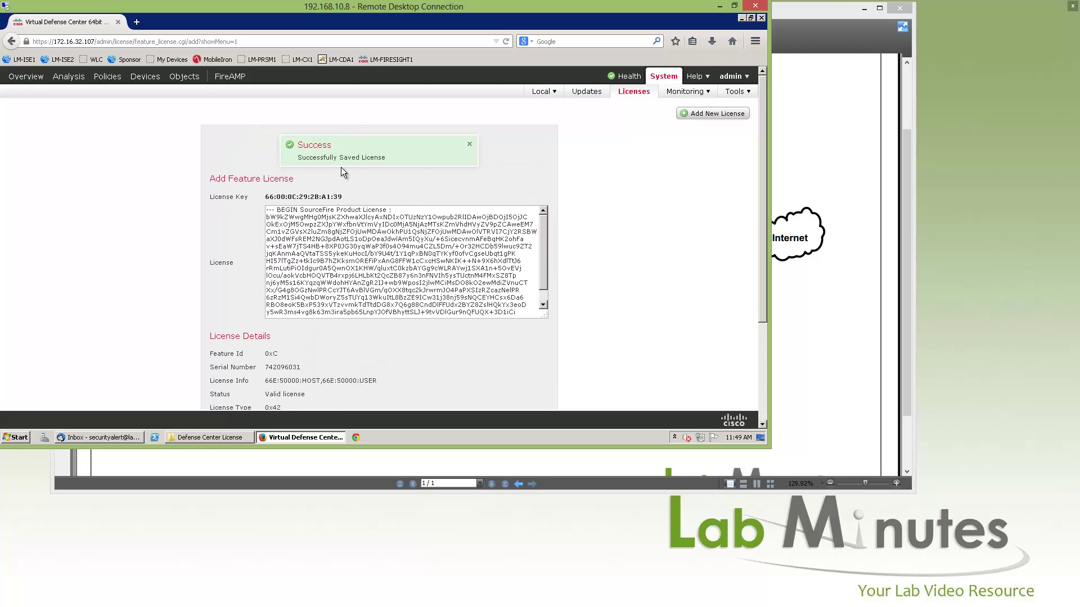
# Return to the Licenses page and check the FireSIGHT Host and User licenses at 50000 each.
pyautogui.click(636, 96)
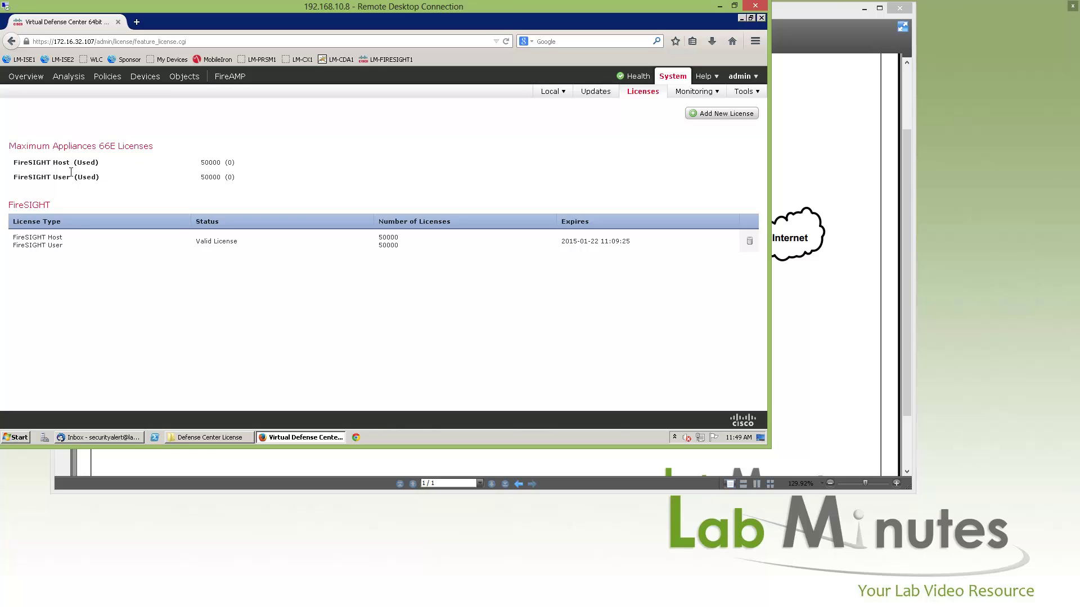
pyautogui.doubleClick(213, 164)
pyautogui.click(211, 178)
pyautogui.moveTo(21, 238); pyautogui.dragTo(79, 254)
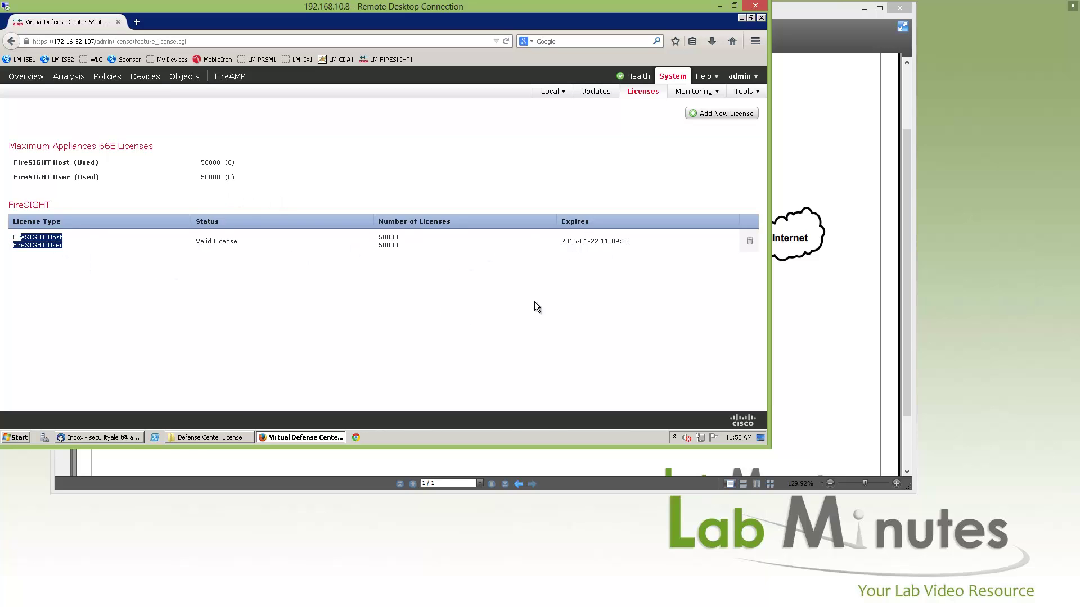
pyautogui.click(608, 288)
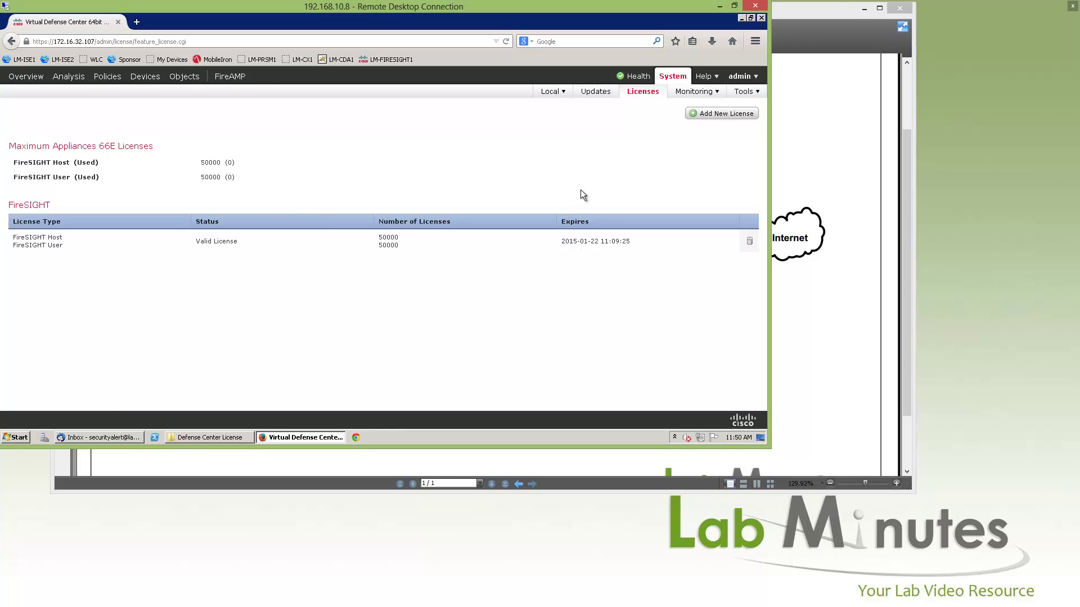
# Open Health > Health Policy to list Initial_Health_Policy applied to 1 appliance.
pyautogui.click(637, 81)
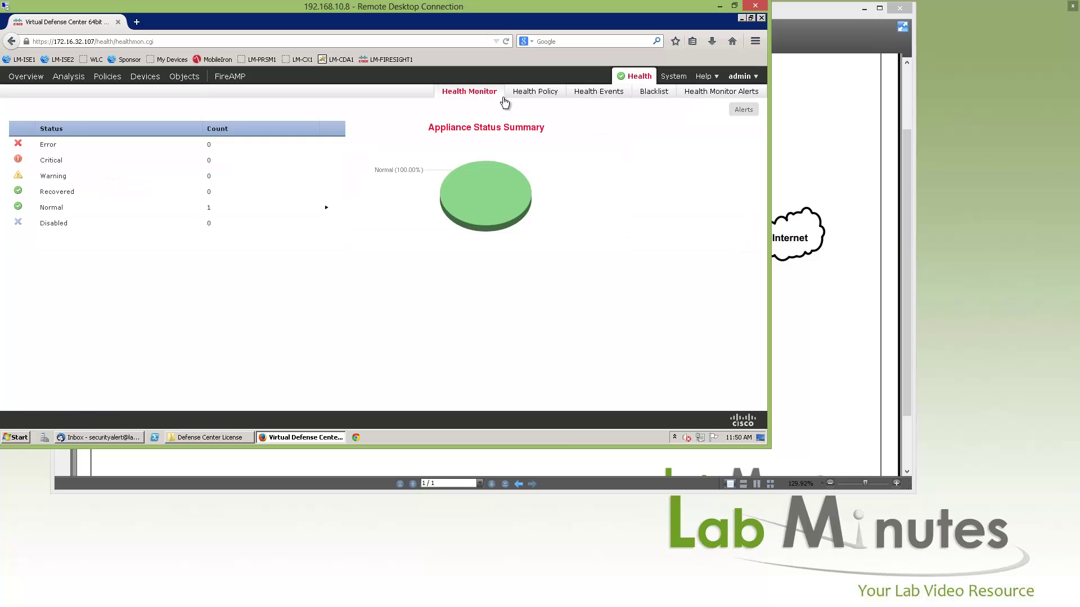
pyautogui.click(532, 95)
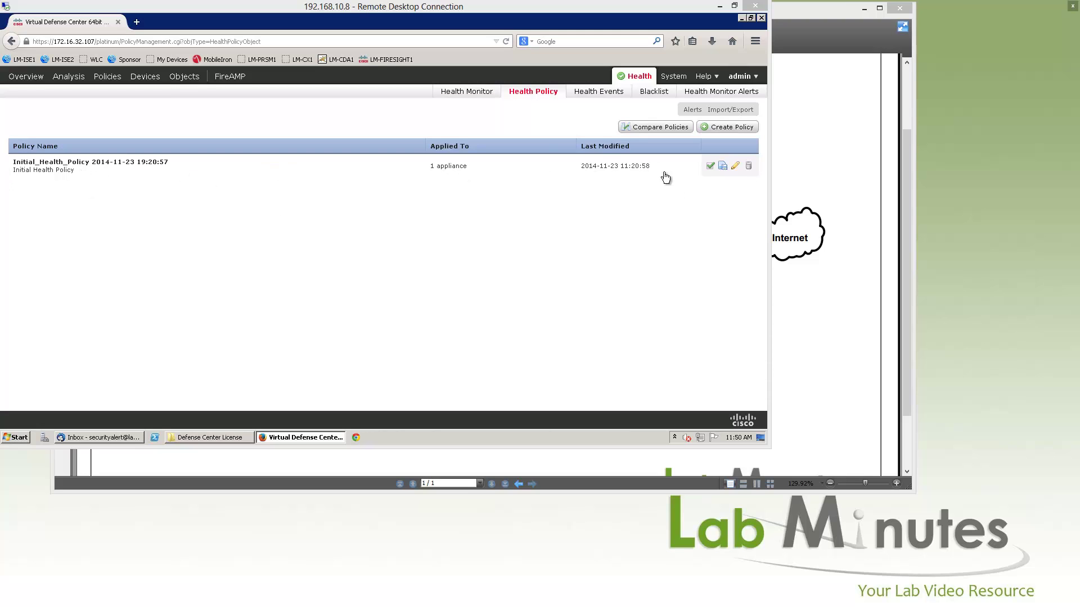
pyautogui.click(705, 209)
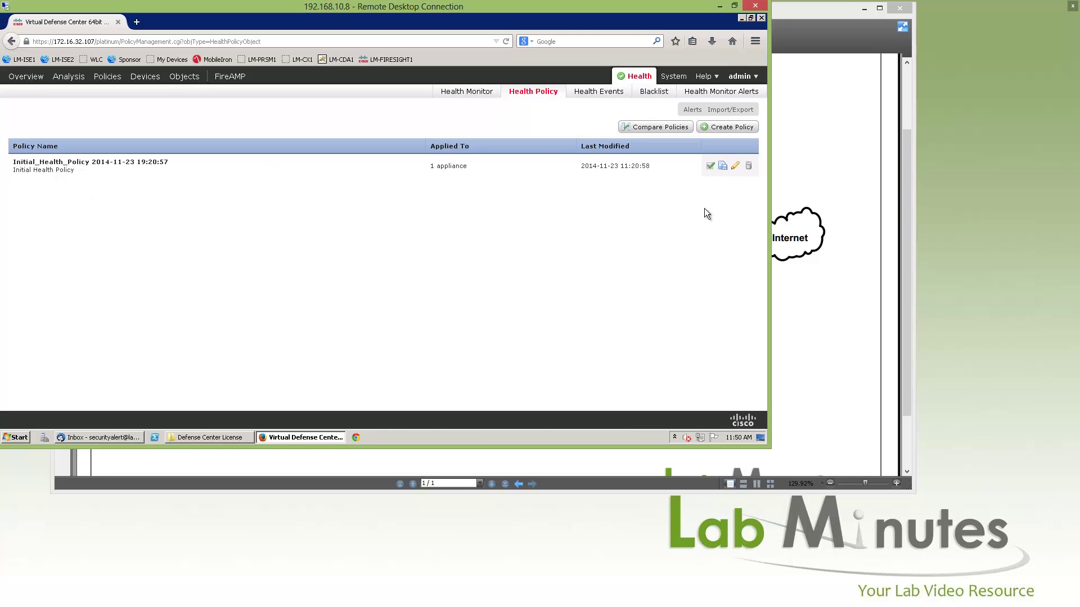
# Edit Initial_Health_Policy and rename it to LM HEALTH DEFAULT.
pyautogui.click(736, 166)
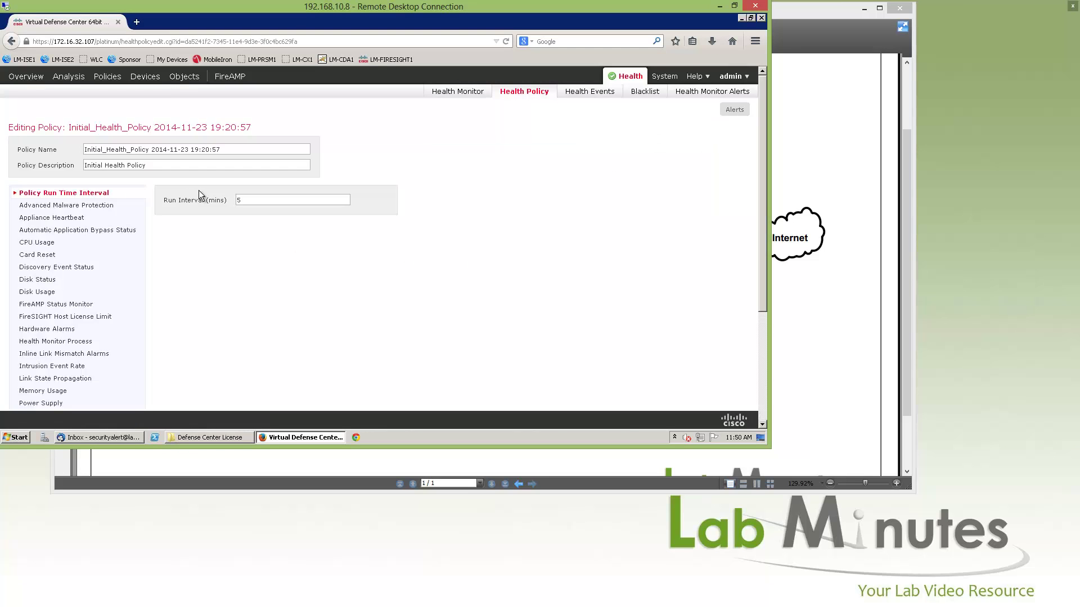
pyautogui.moveTo(231, 150); pyautogui.dragTo(82, 149)
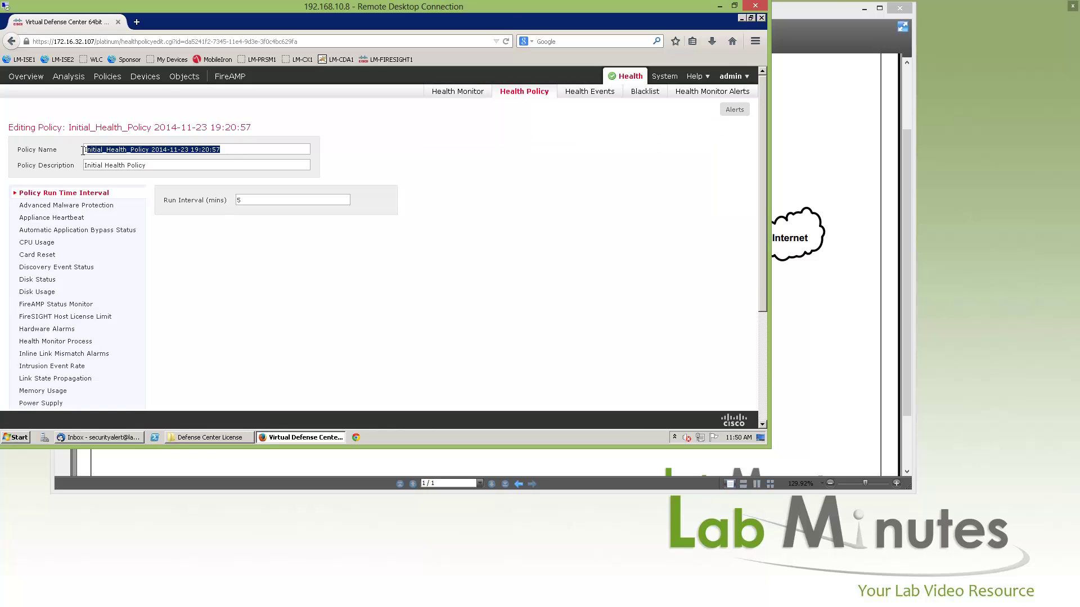
pyautogui.write('LM ')
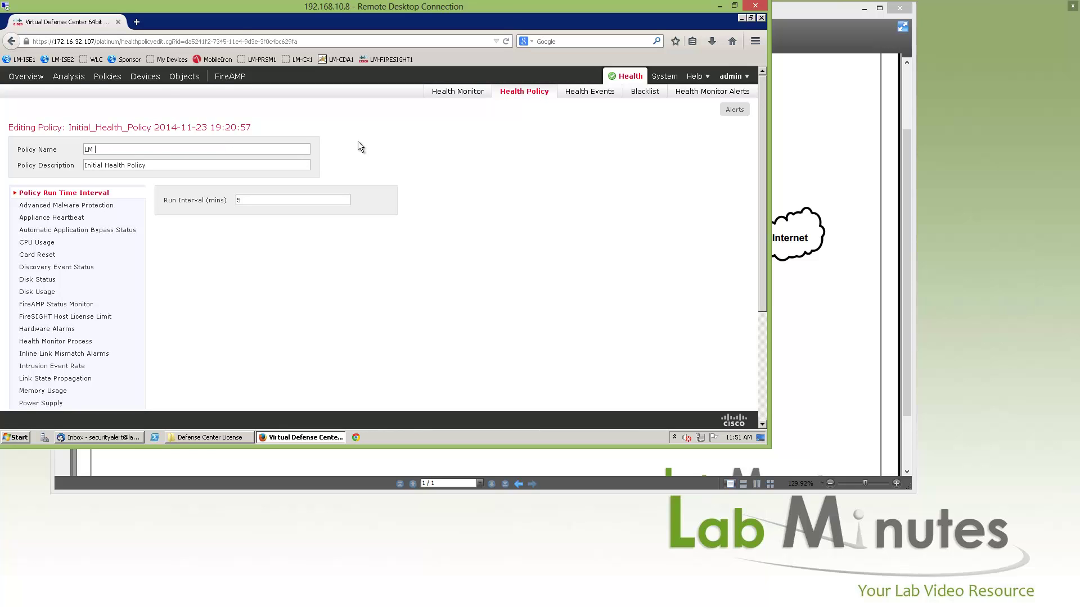
pyautogui.write('HEALTH DEFAULT')
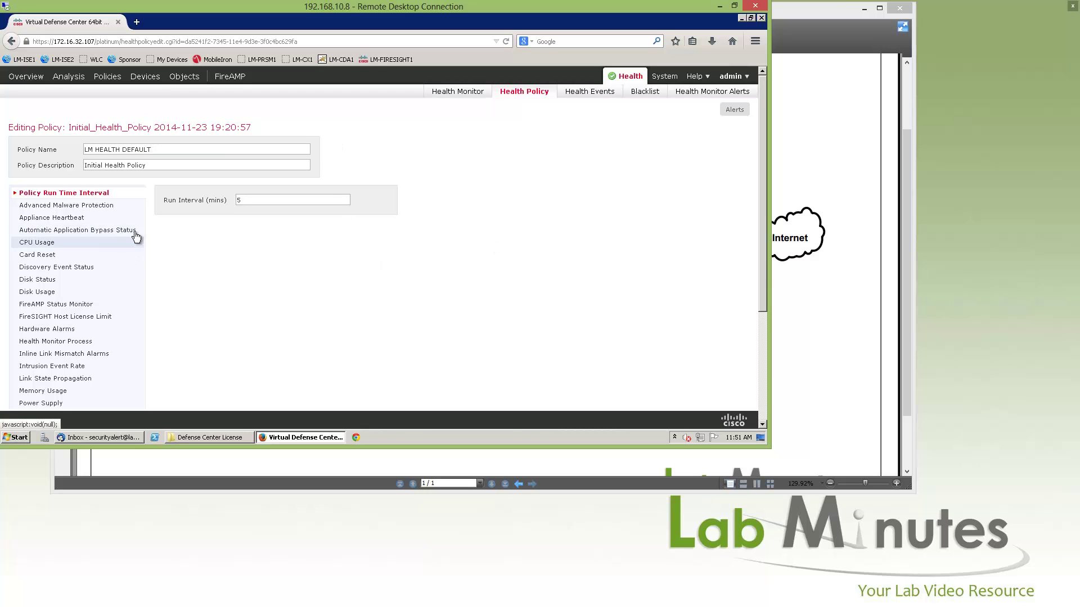
# Show the policy's Advanced Malware Protection module settings.
pyautogui.scroll(-2, 203, 248)
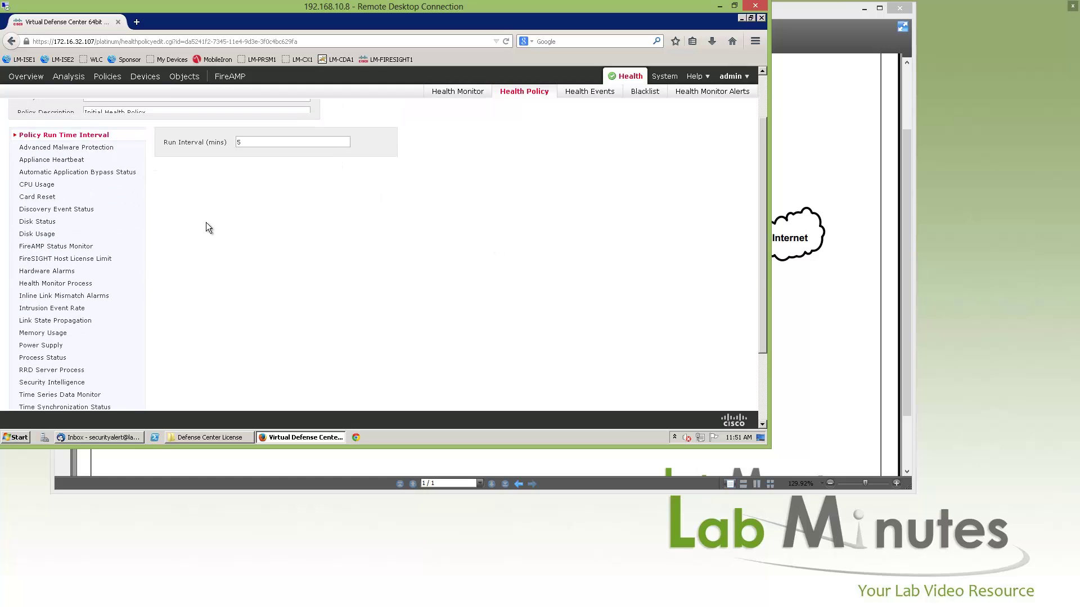
pyautogui.scroll(2, 207, 226)
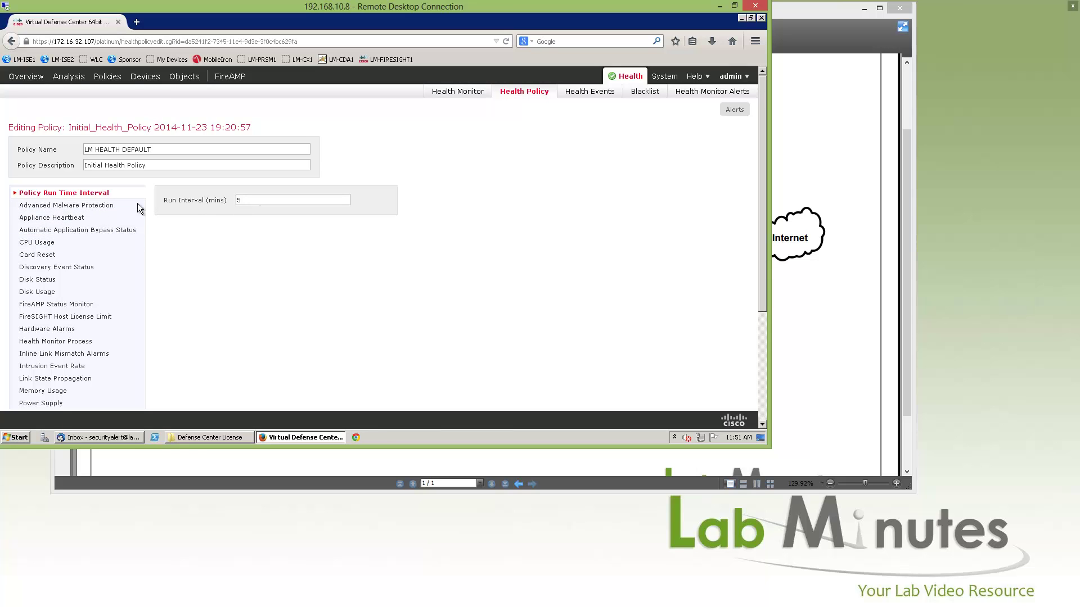
pyautogui.click(94, 206)
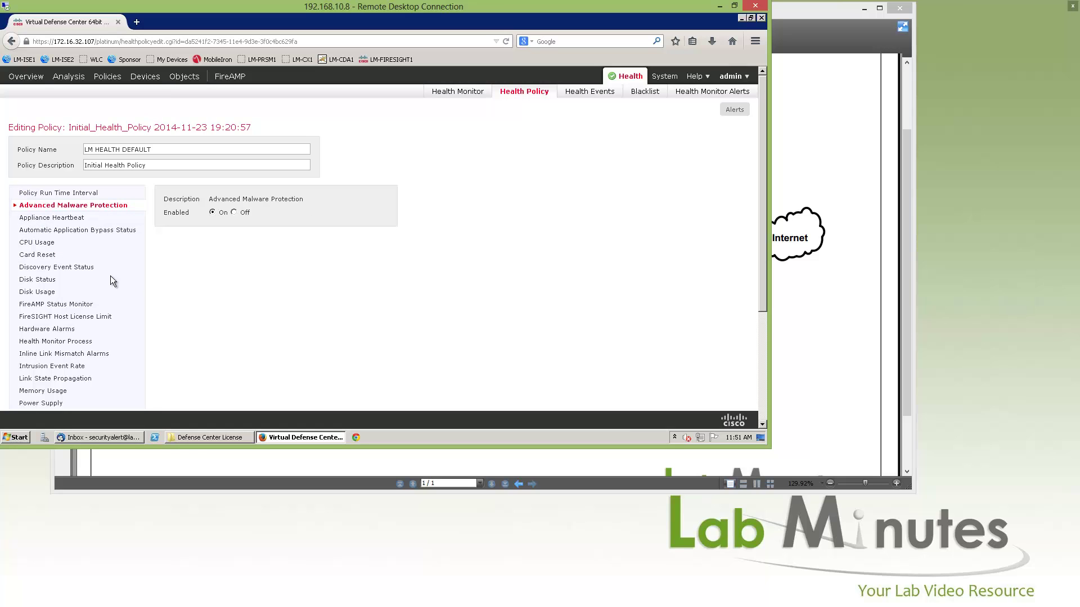
# Review the CPU Usage, Card Reset and Discovery Event Status module settings.
pyautogui.scroll(-3, 162, 259)
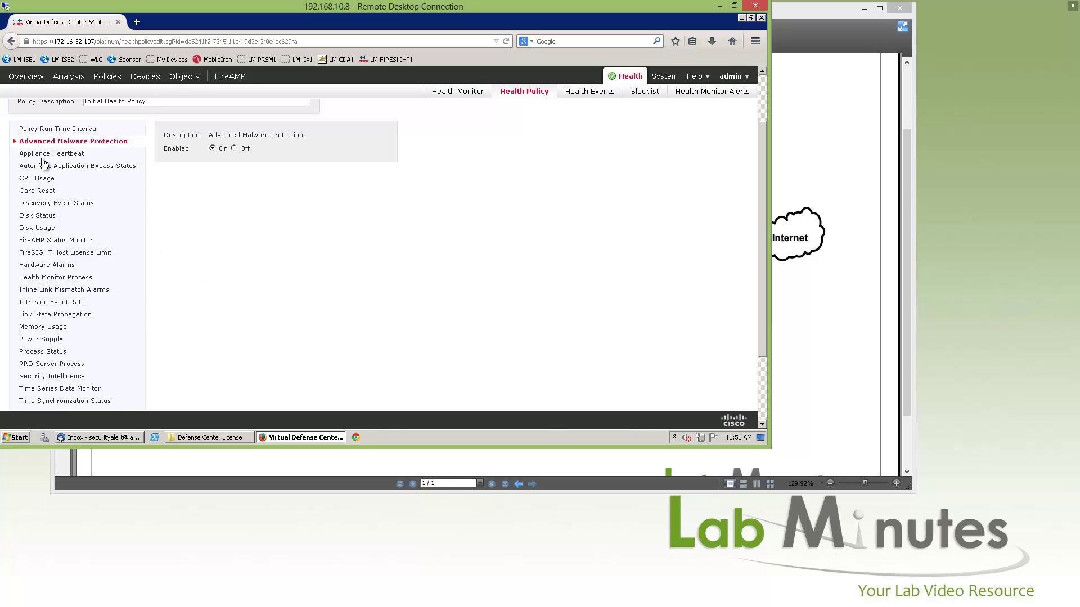
pyautogui.click(48, 183)
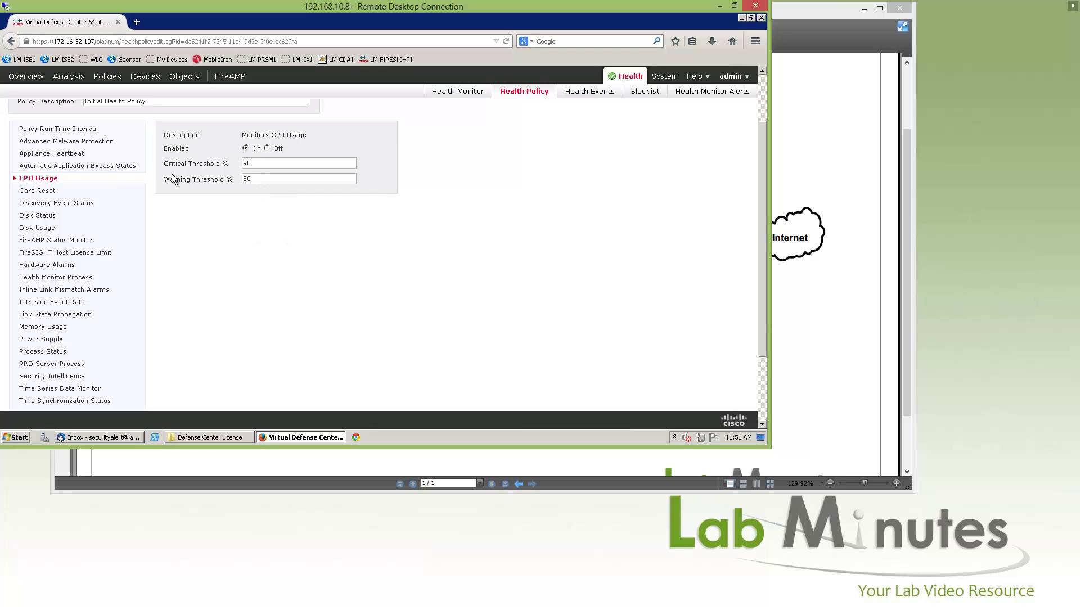
pyautogui.click(40, 191)
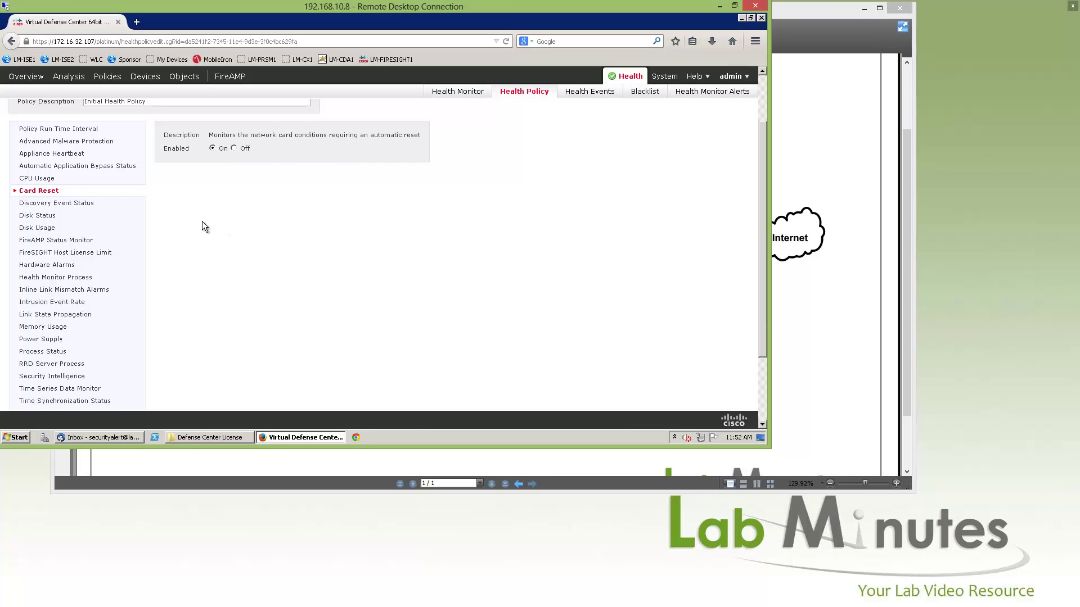
pyautogui.click(66, 206)
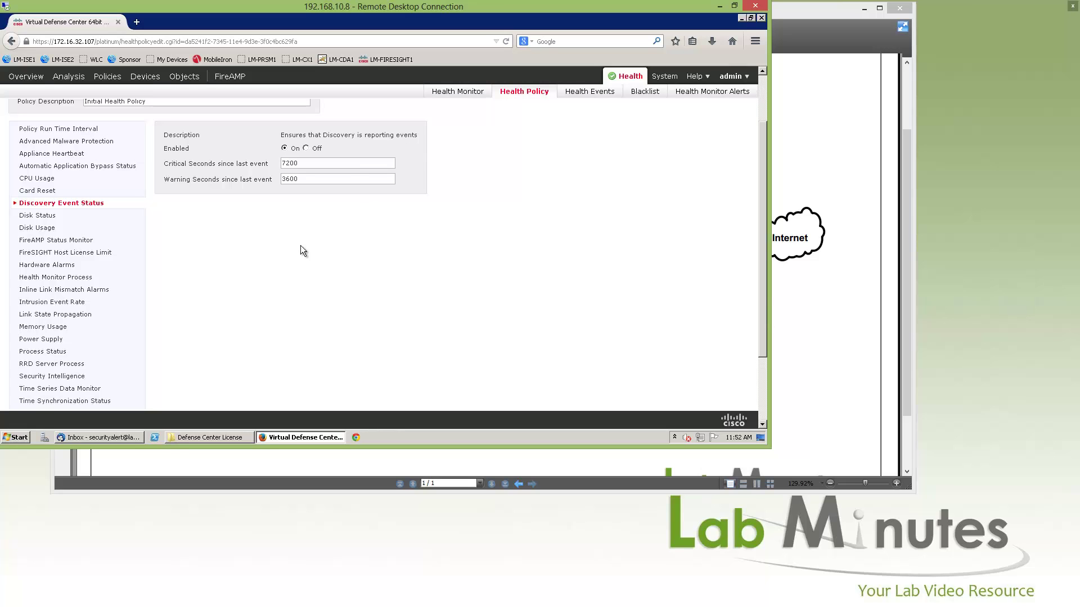
# Review the Disk Status, Disk Usage and User Agent Status Monitor module settings.
pyautogui.scroll(-2, 169, 236)
pyautogui.click(43, 152)
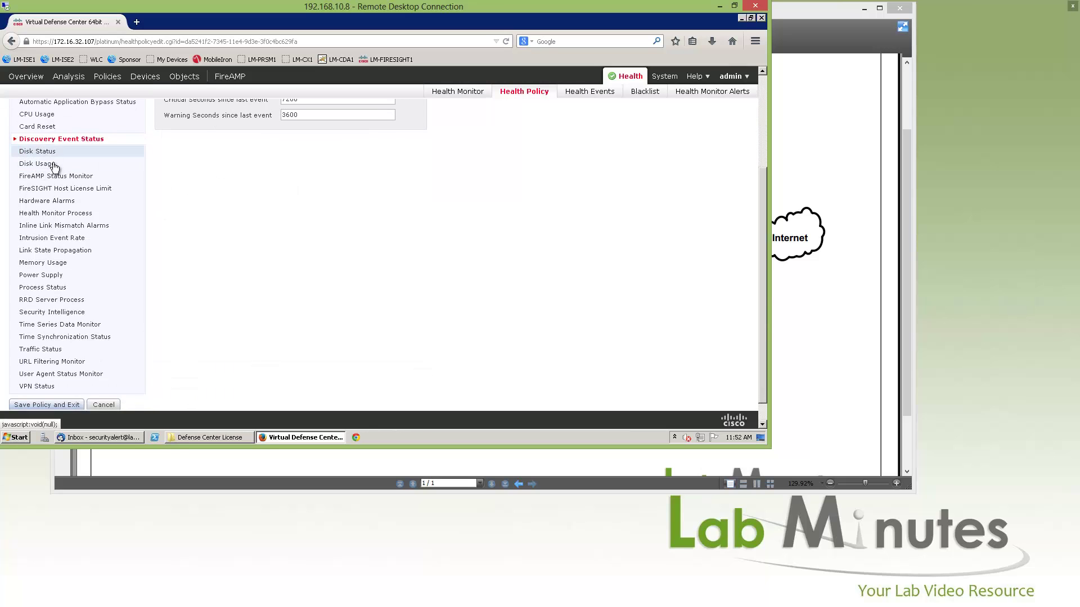
pyautogui.click(51, 163)
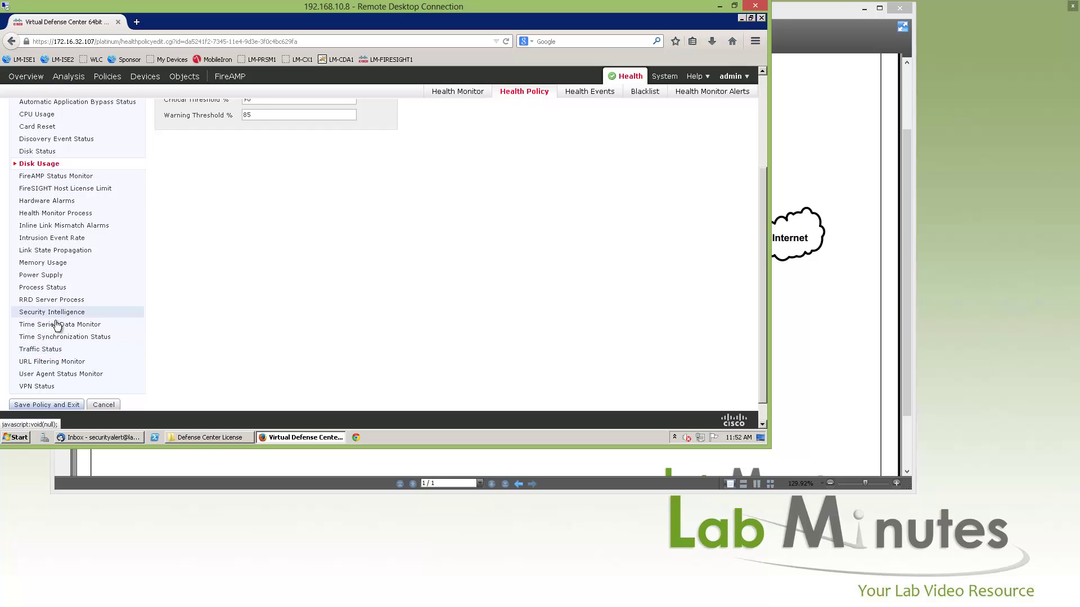
pyautogui.click(126, 374)
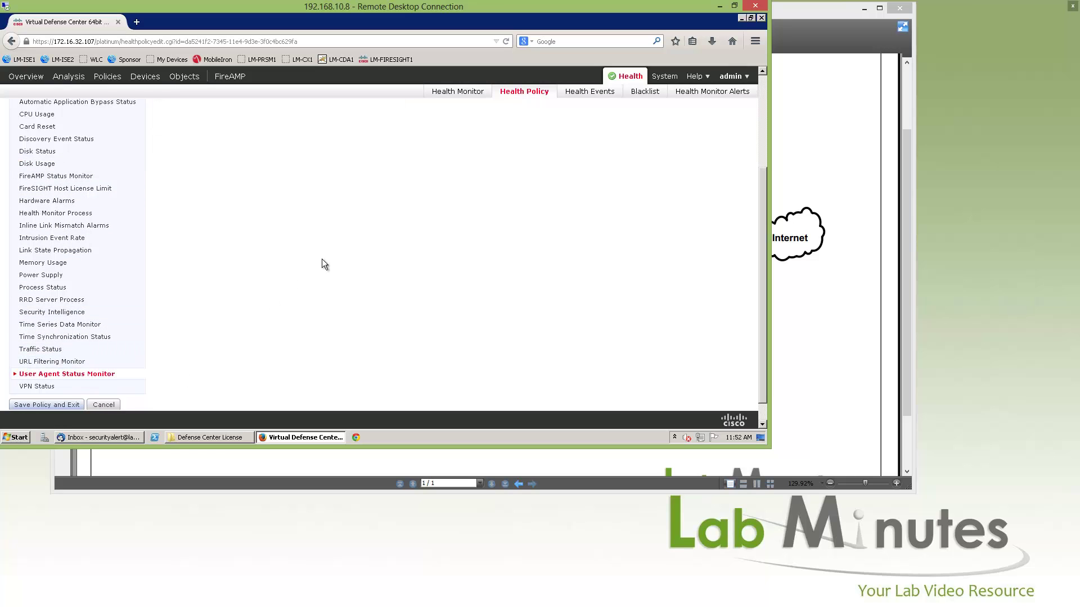
pyautogui.scroll(1, 322, 259)
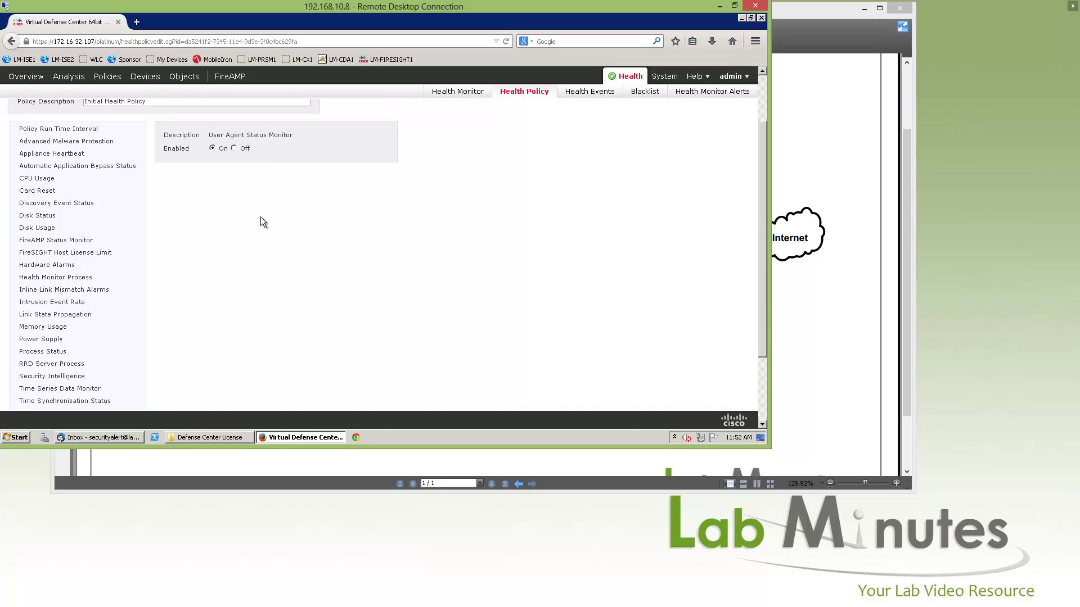
pyautogui.scroll(-3, 261, 218)
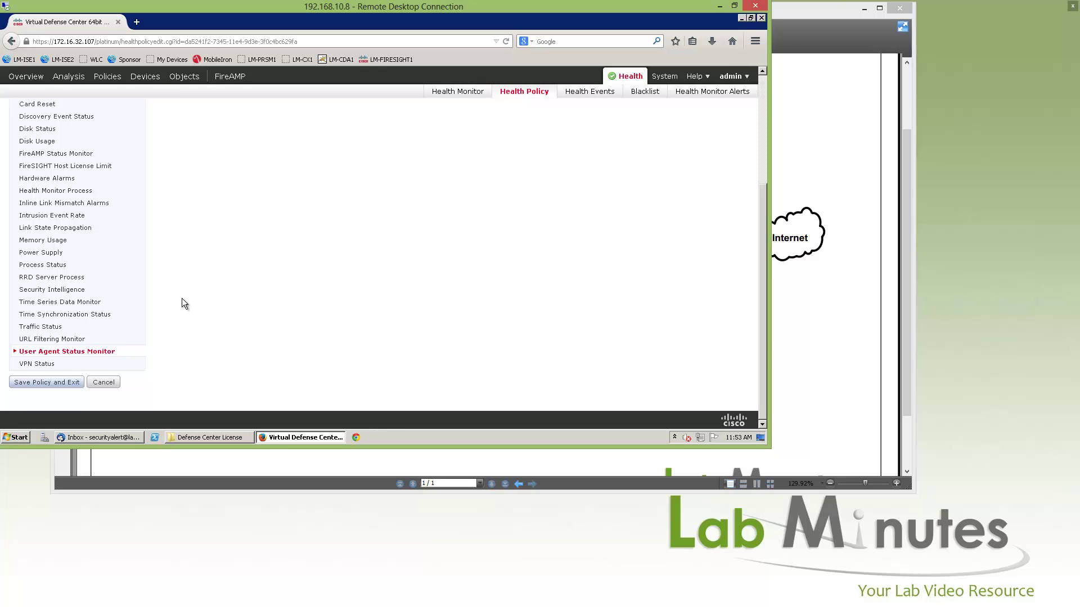
pyautogui.scroll(5, 170, 298)
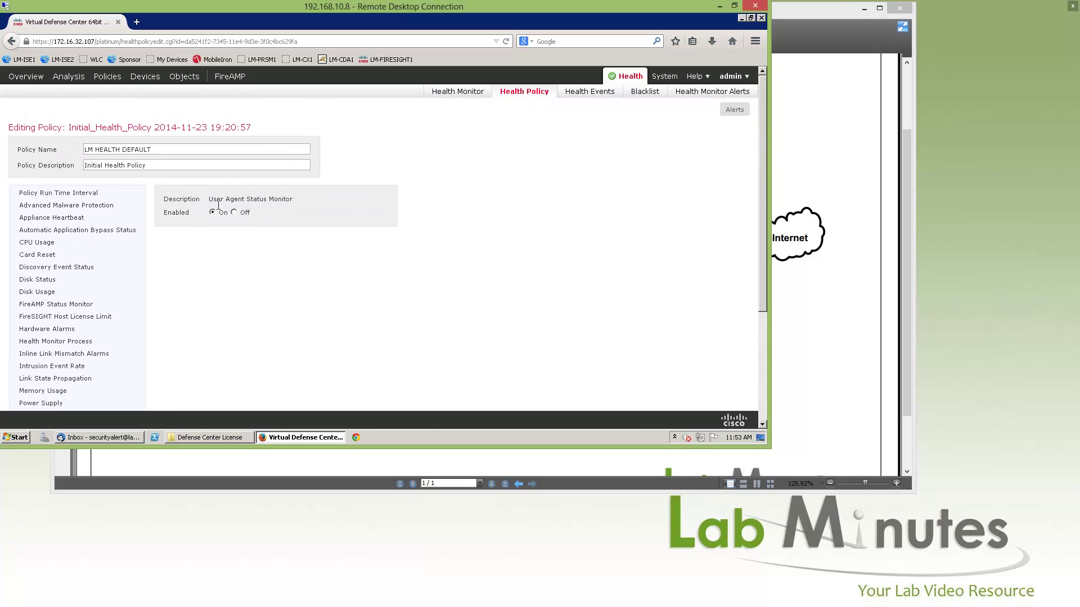
pyautogui.scroll(-5, 205, 214)
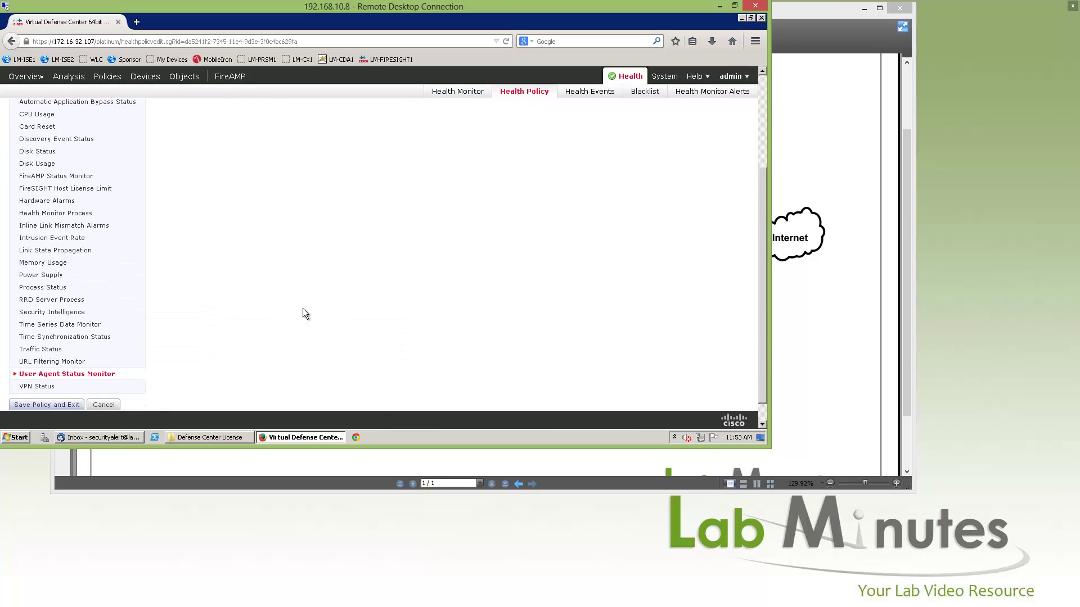
# Save LM HEALTH DEFAULT, apply it to the Defense Center, and view the Health Monitor summary.
pyautogui.click(49, 383)
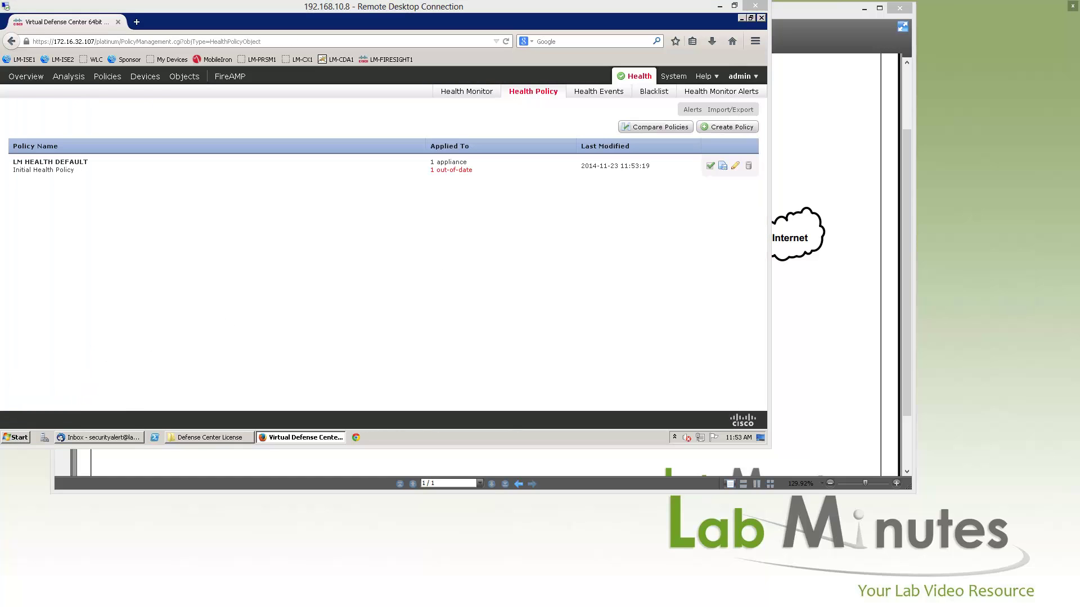
pyautogui.click(551, 219)
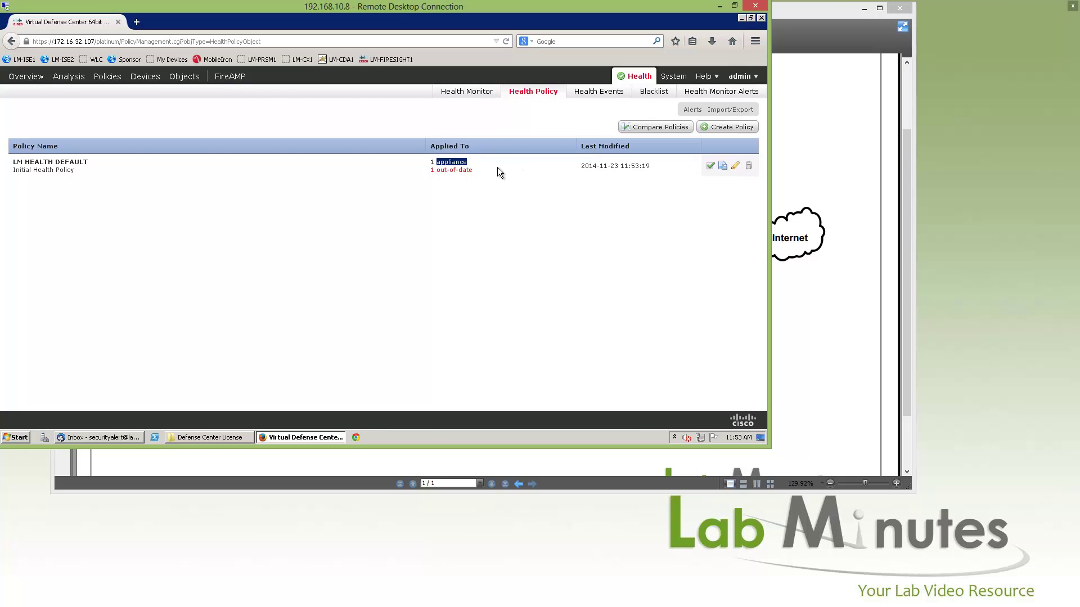
pyautogui.click(710, 167)
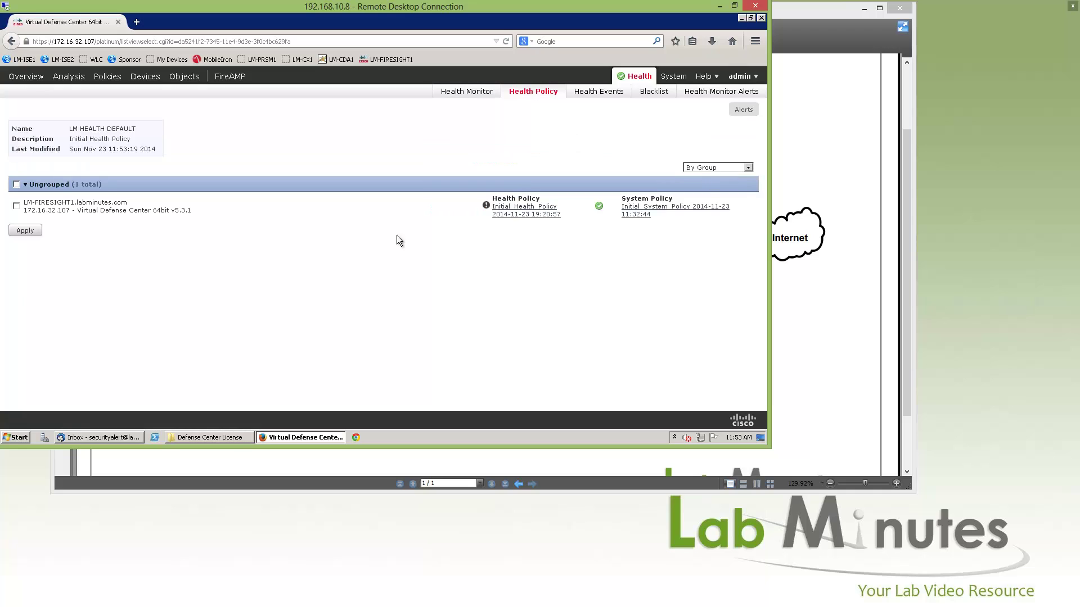
pyautogui.click(17, 206)
pyautogui.click(31, 234)
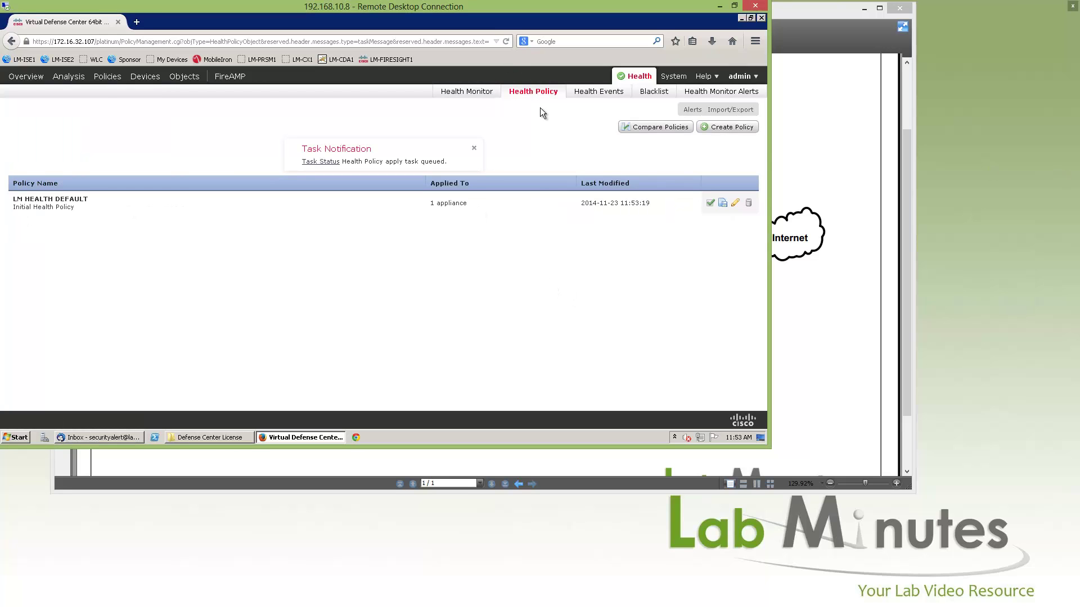
pyautogui.click(470, 94)
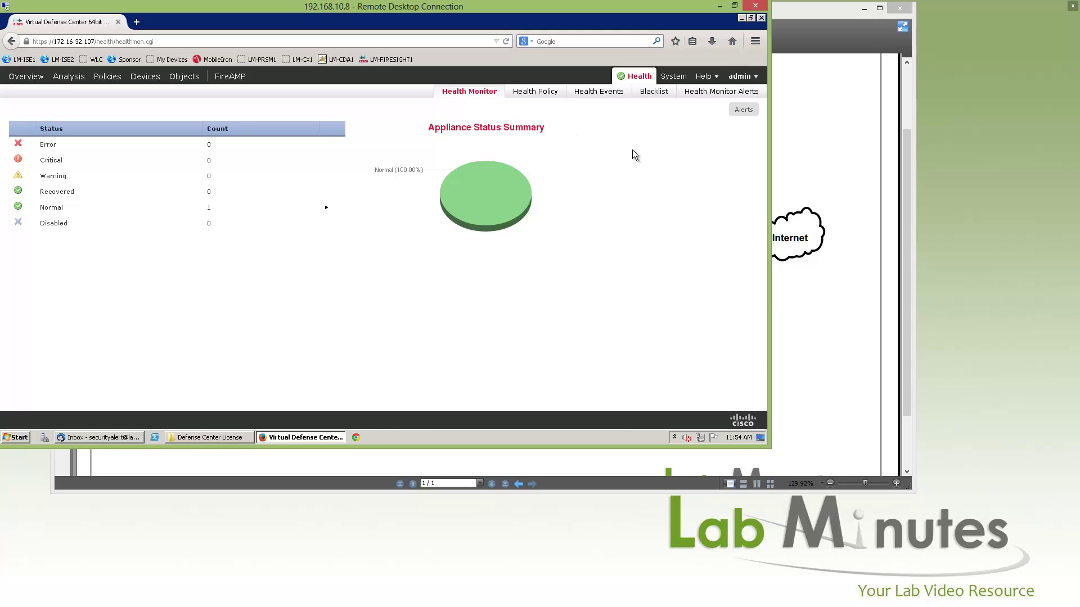
# Open the Health Events table and scroll through module results such as Memory and Disk Usage.
pyautogui.click(616, 96)
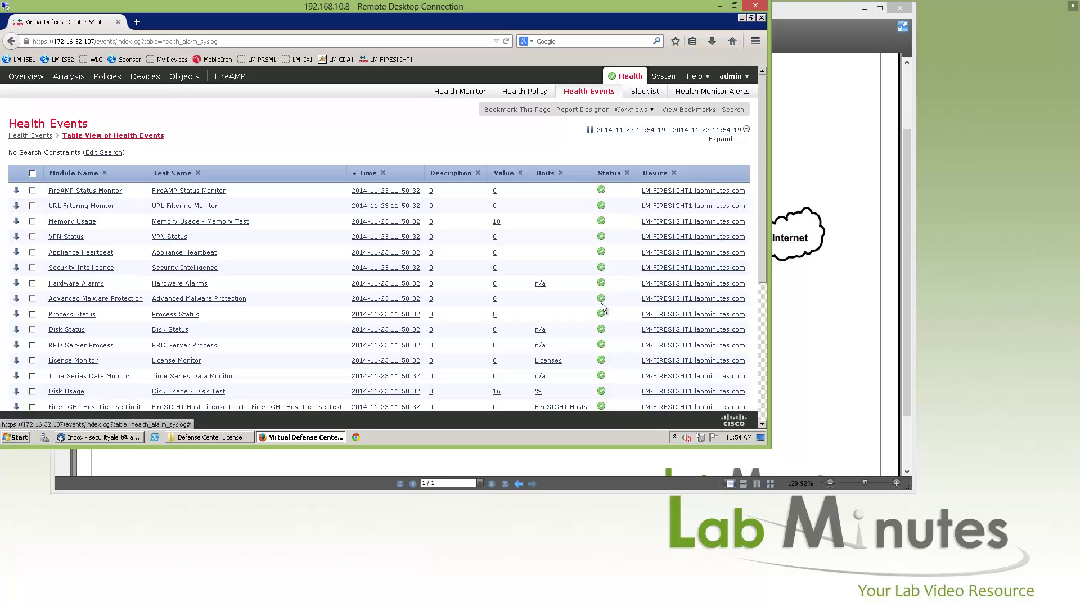
pyautogui.moveTo(763, 160)
pyautogui.mouseDown()
pyautogui.moveTo(764, 272)
pyautogui.moveTo(754, 285)
pyautogui.mouseUp()
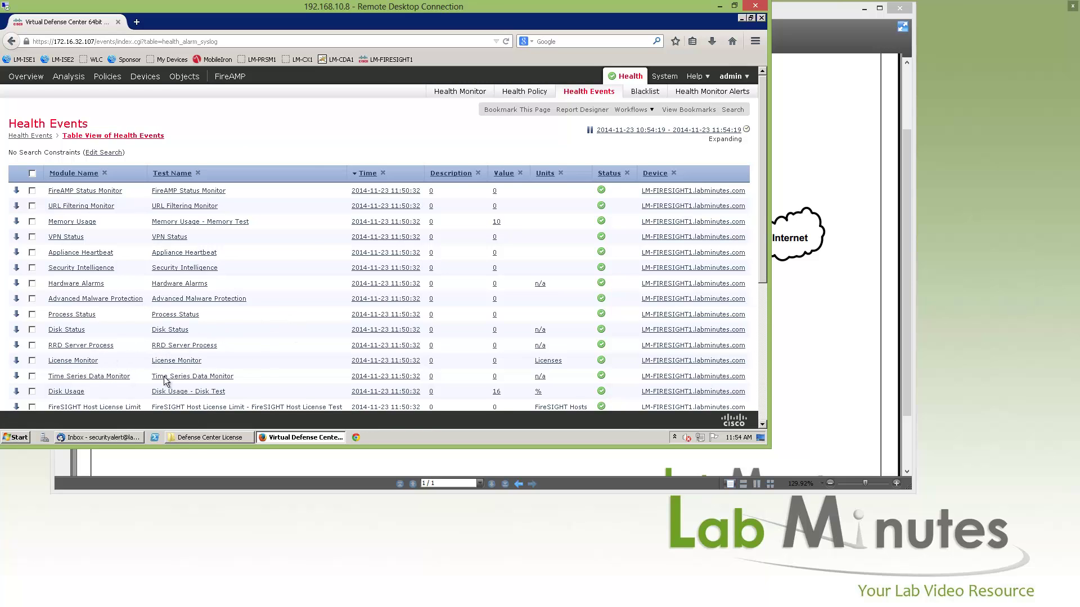
pyautogui.scroll(-2, 416, 292)
pyautogui.scroll(2, 566, 264)
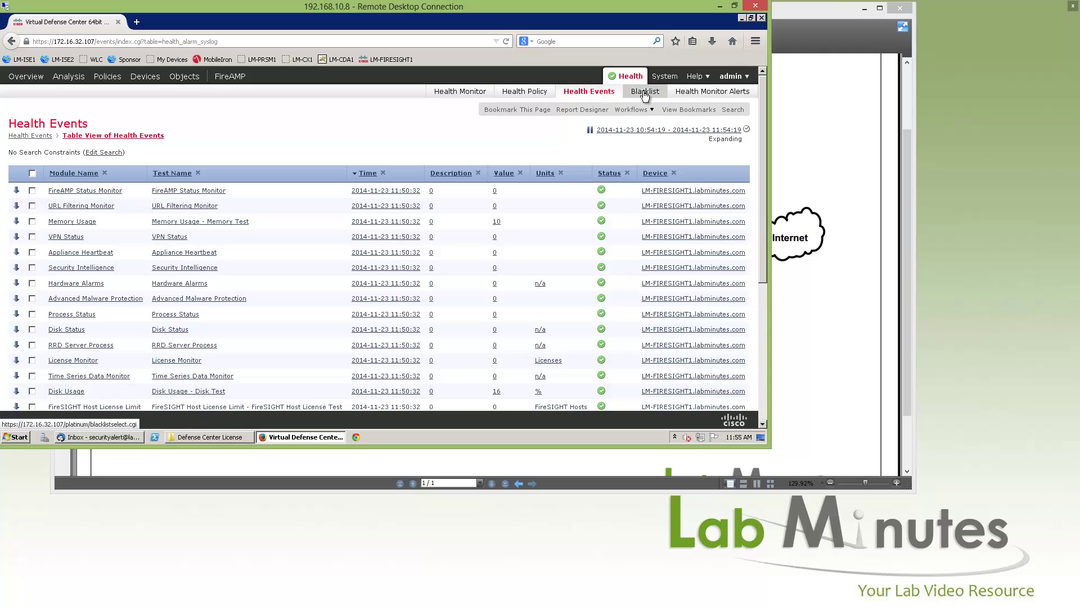
# Check the health Blacklist, then move to the Health Monitor Alerts configuration page.
pyautogui.click(644, 94)
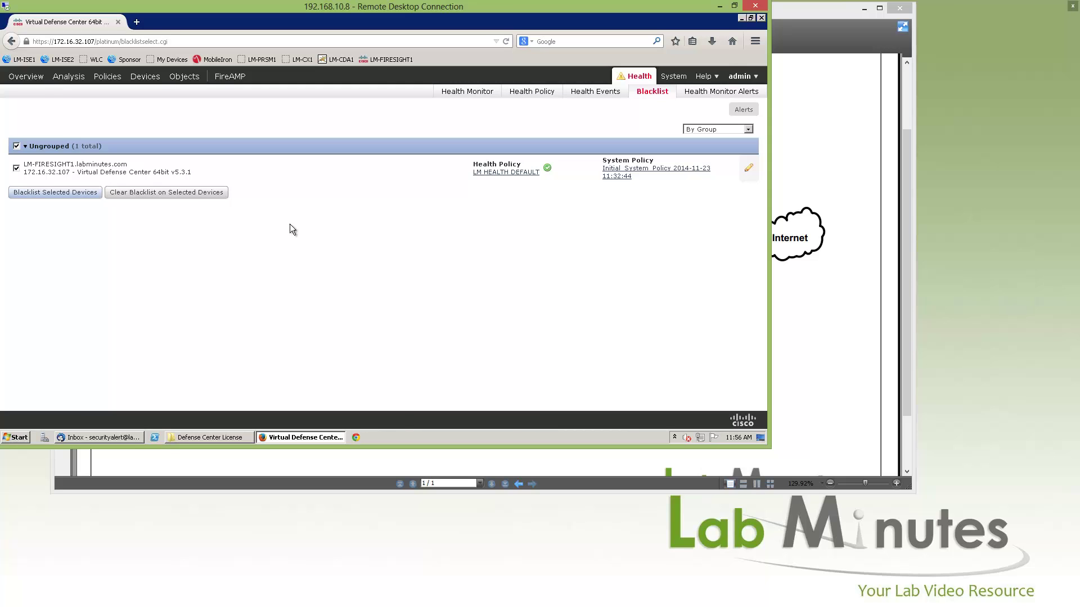
pyautogui.click(714, 92)
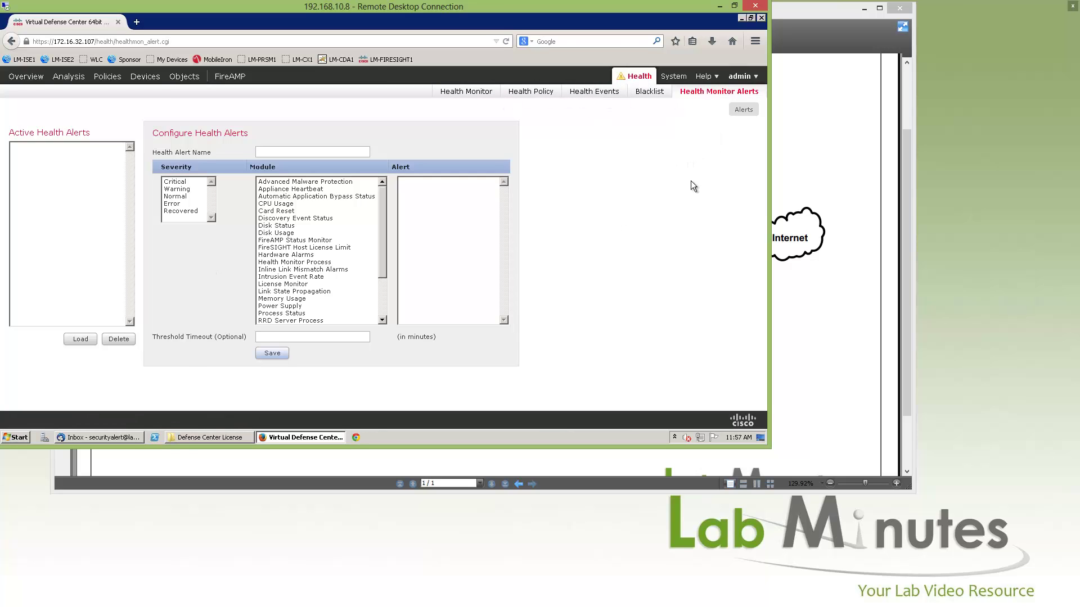
# Go to System > Local > System Policy and edit the Initial_System_Policy entry.
pyautogui.click(673, 76)
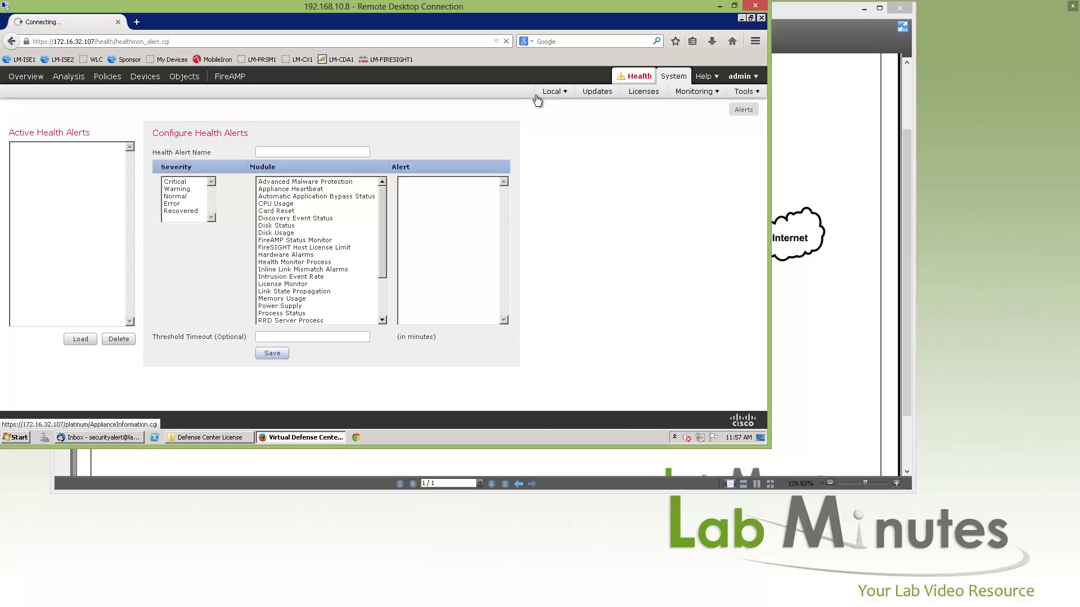
pyautogui.moveTo(550, 100)
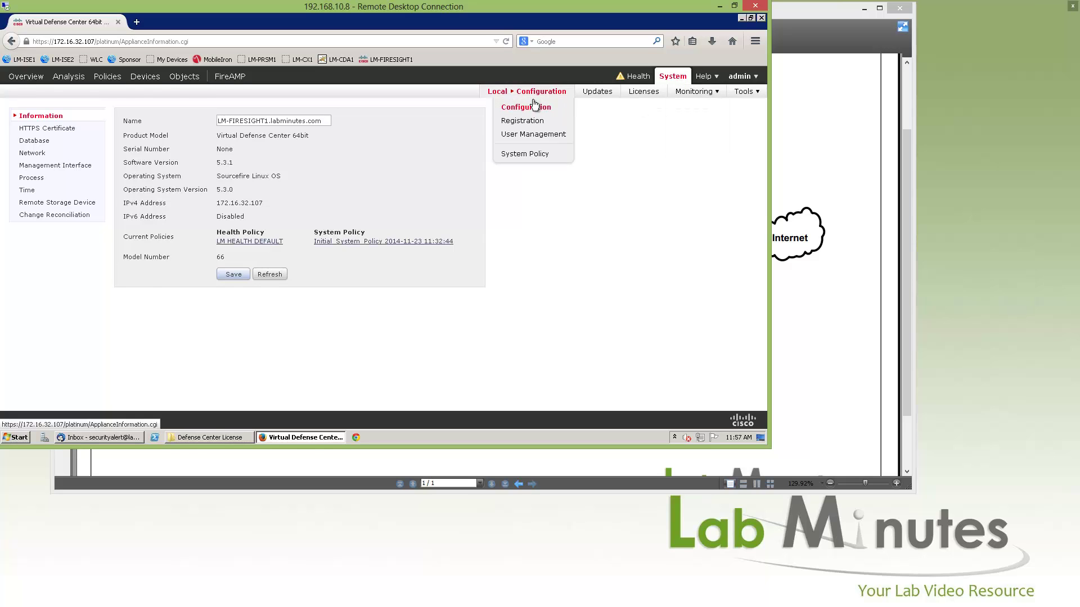
pyautogui.click(530, 156)
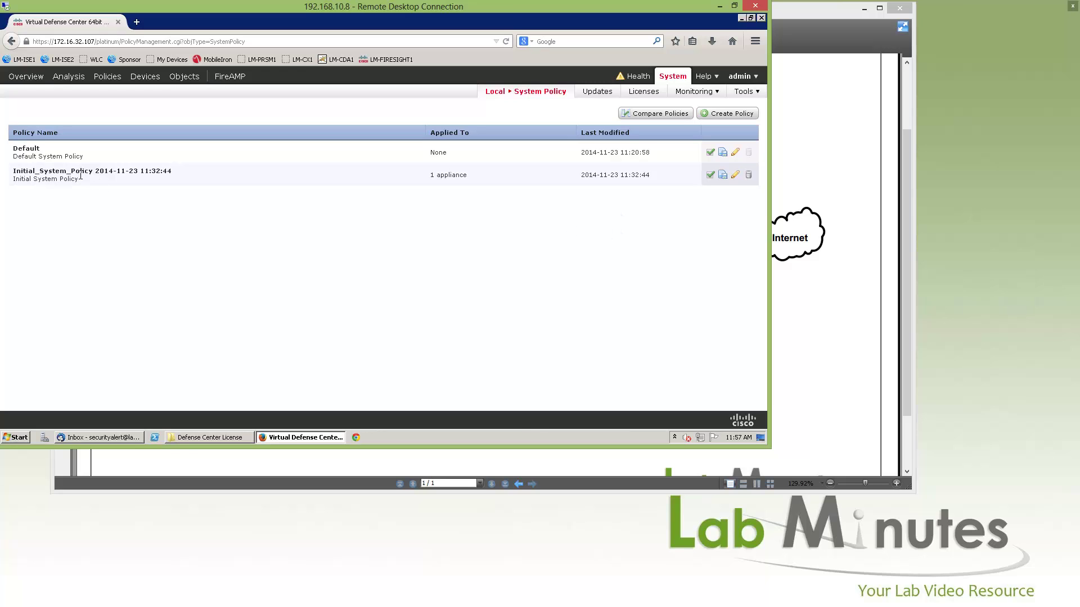
pyautogui.moveTo(28, 171); pyautogui.dragTo(144, 171)
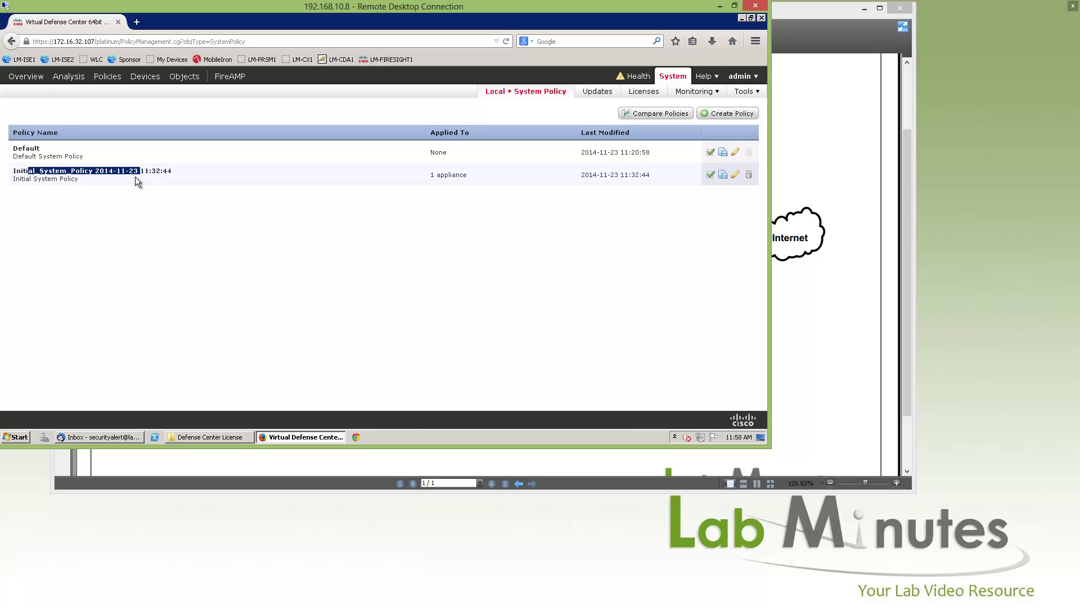
pyautogui.click(704, 217)
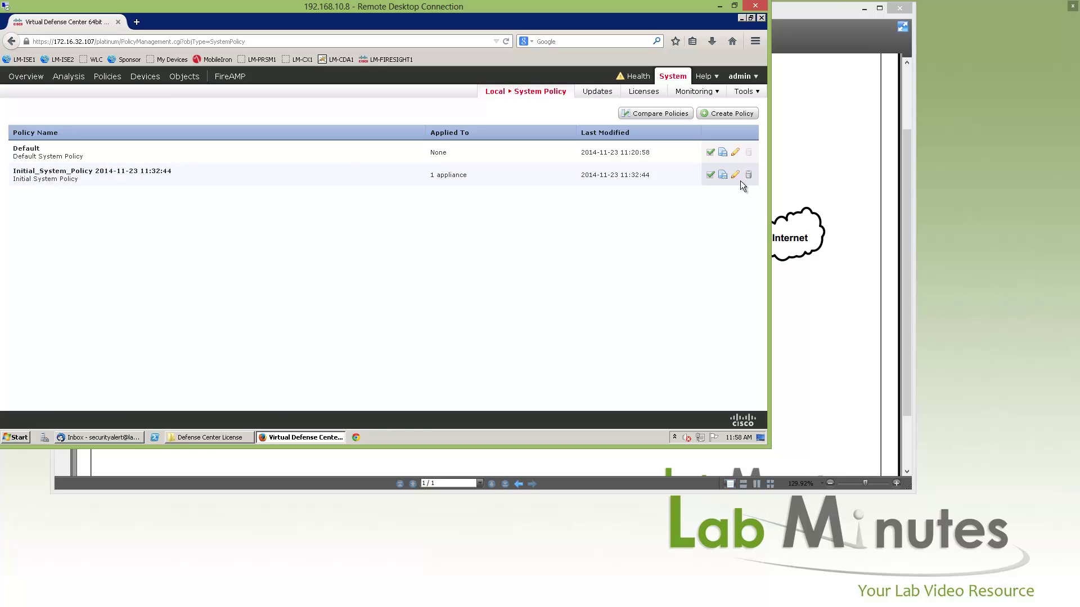
pyautogui.click(735, 175)
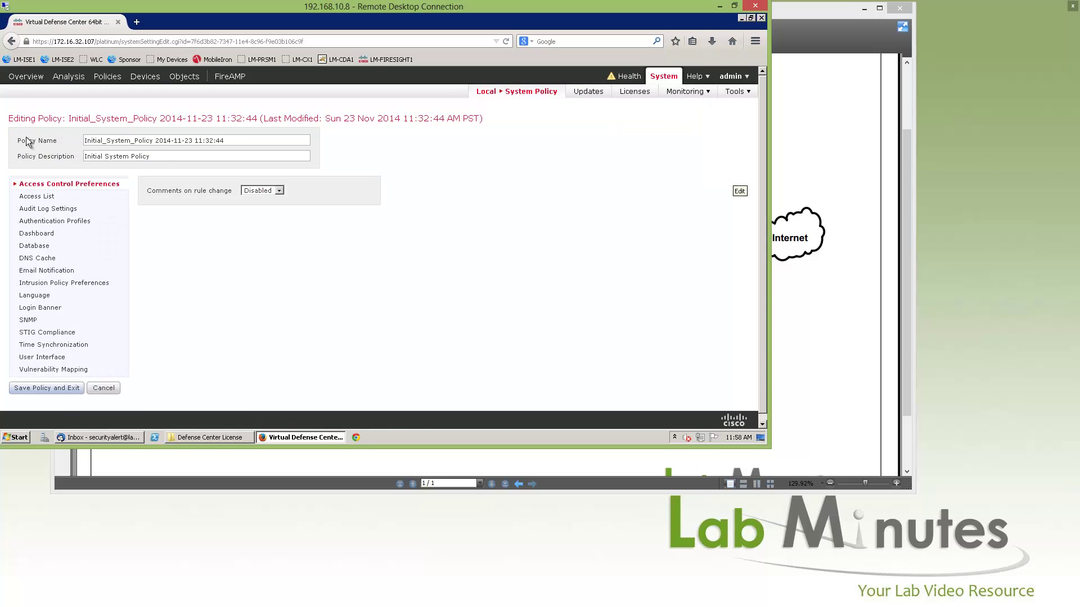
# Rename the system policy to 'LM SYSTEM DEFAULT'.
pyautogui.moveTo(238, 142); pyautogui.dragTo(91, 152)
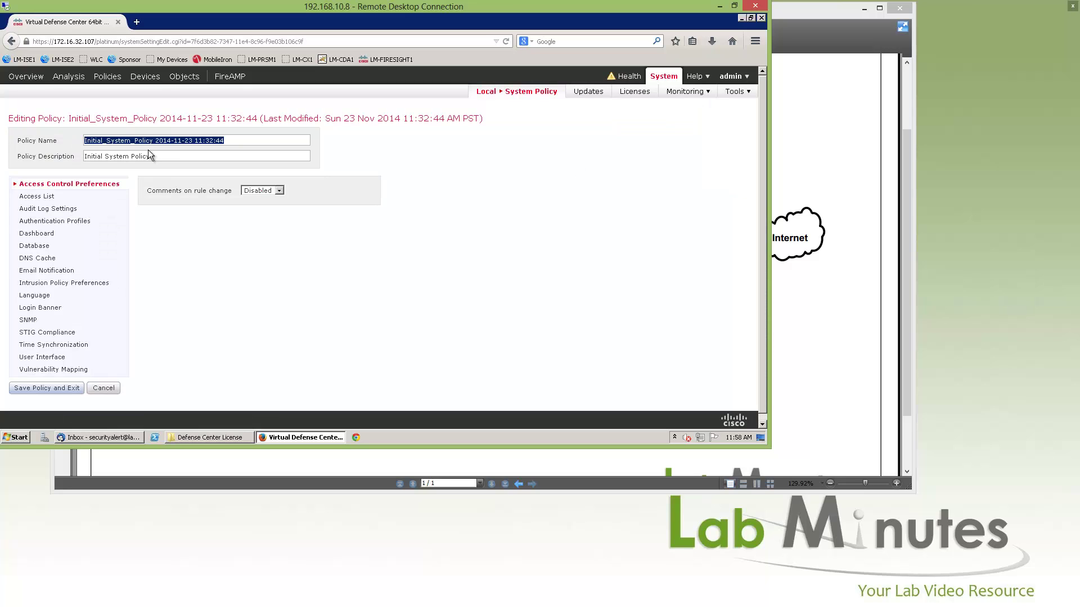
pyautogui.write('LM SYSTEM ')
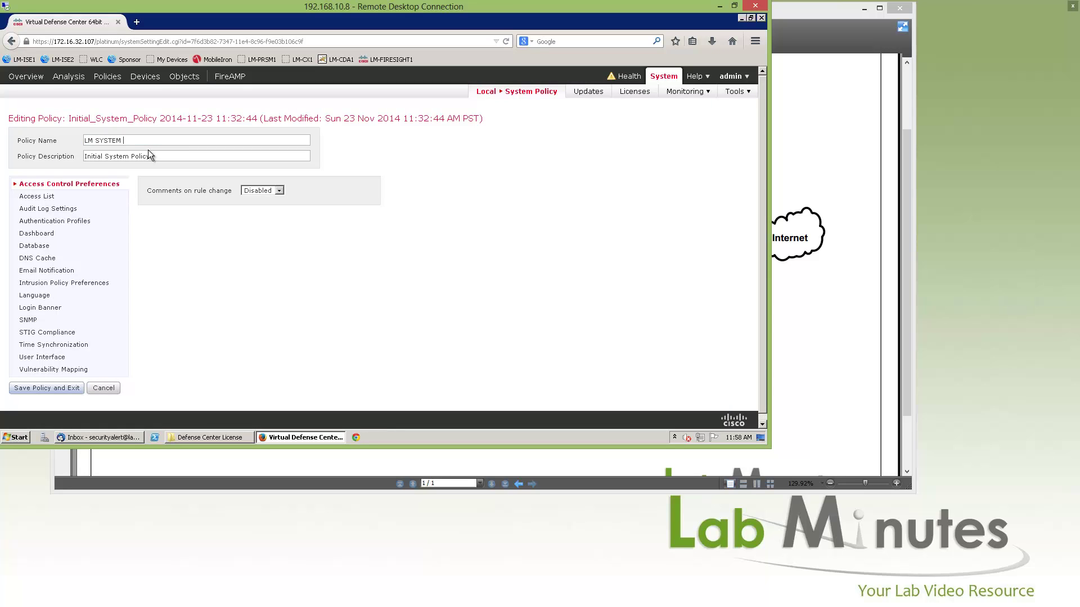
pyautogui.write('DEFAULT')
pyautogui.scroll(-1, 287, 287)
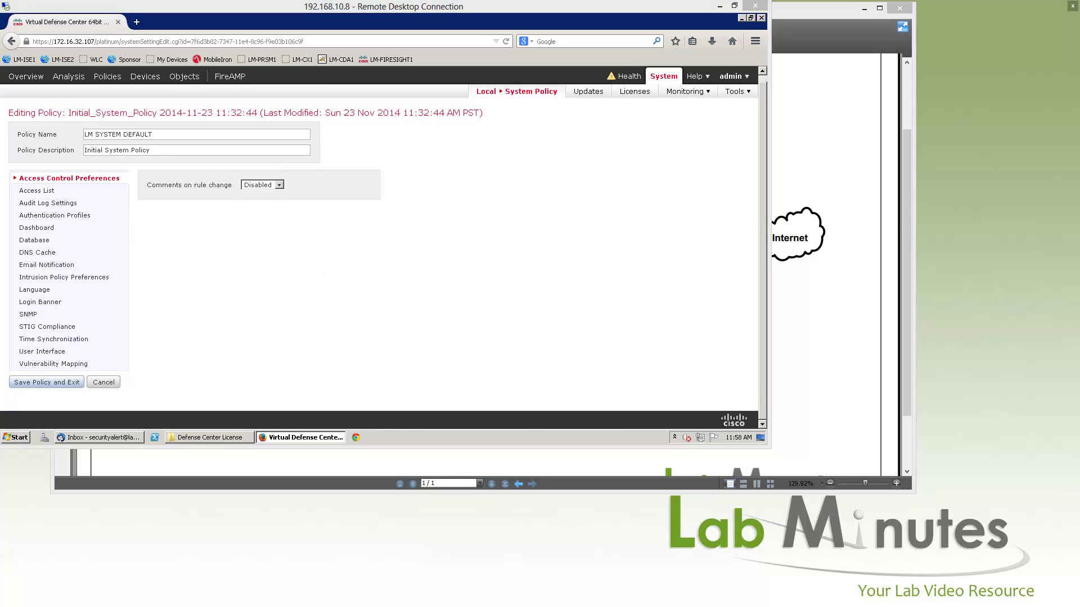
pyautogui.click(47, 188)
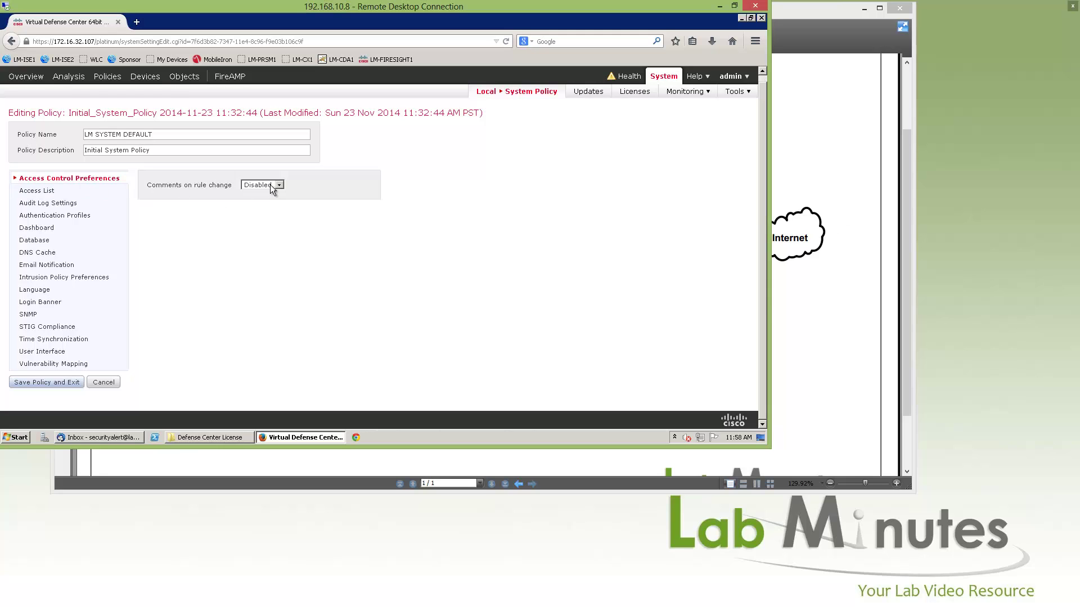
# Review the Access List, Audit Log Settings, Authentication Profiles and Dashboard sections.
pyautogui.click(43, 191)
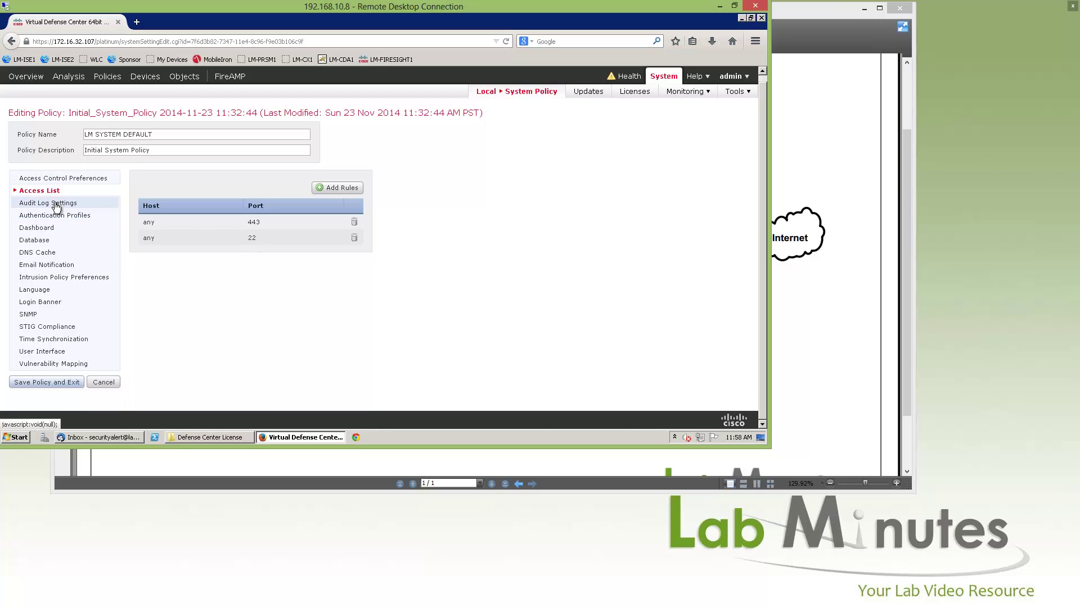
pyautogui.click(56, 206)
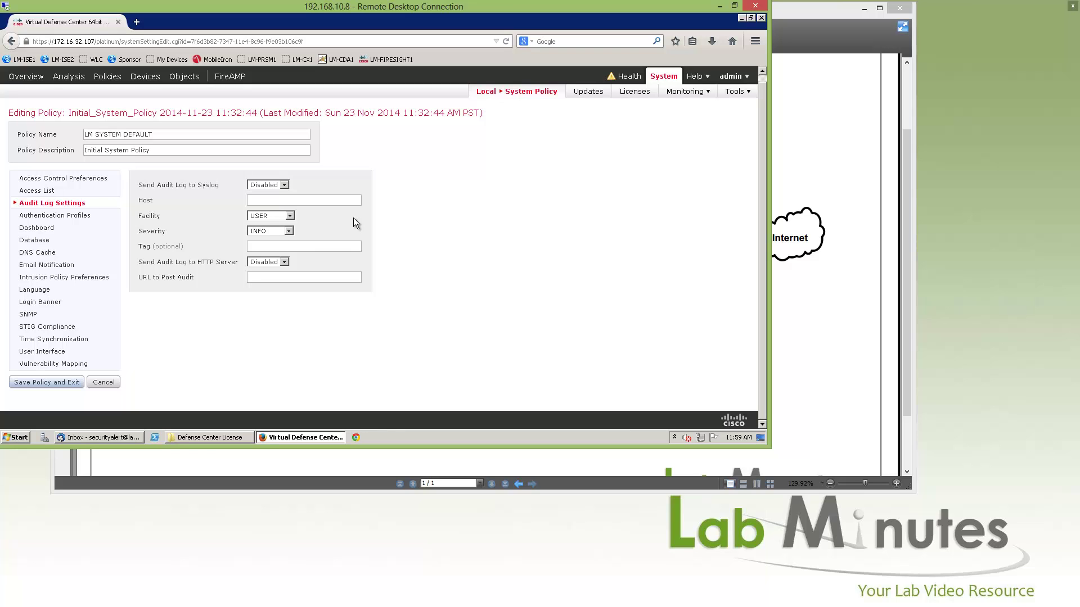
pyautogui.click(60, 217)
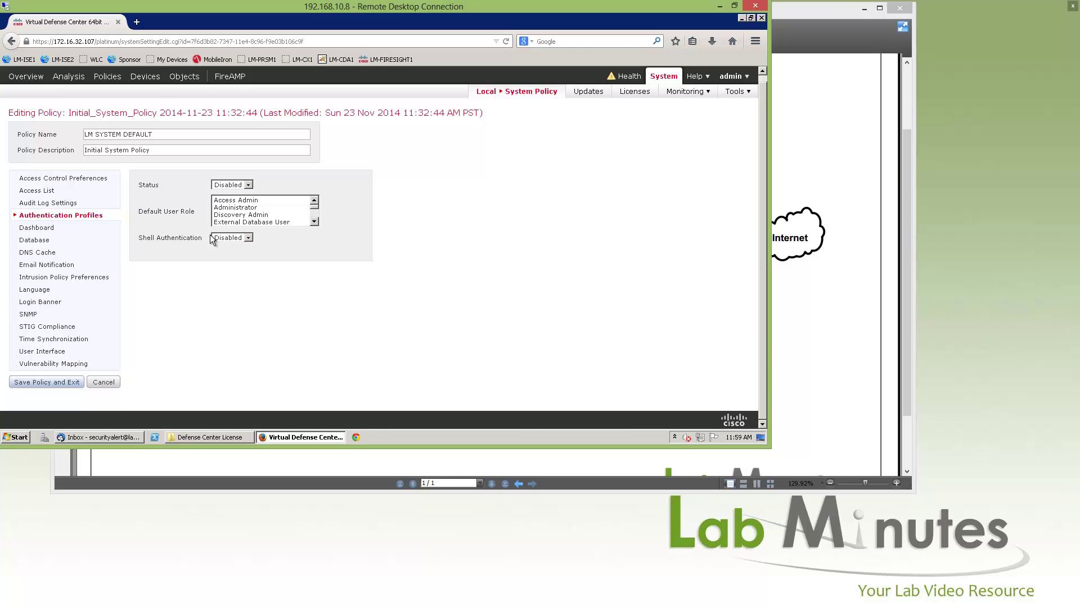
pyautogui.click(37, 227)
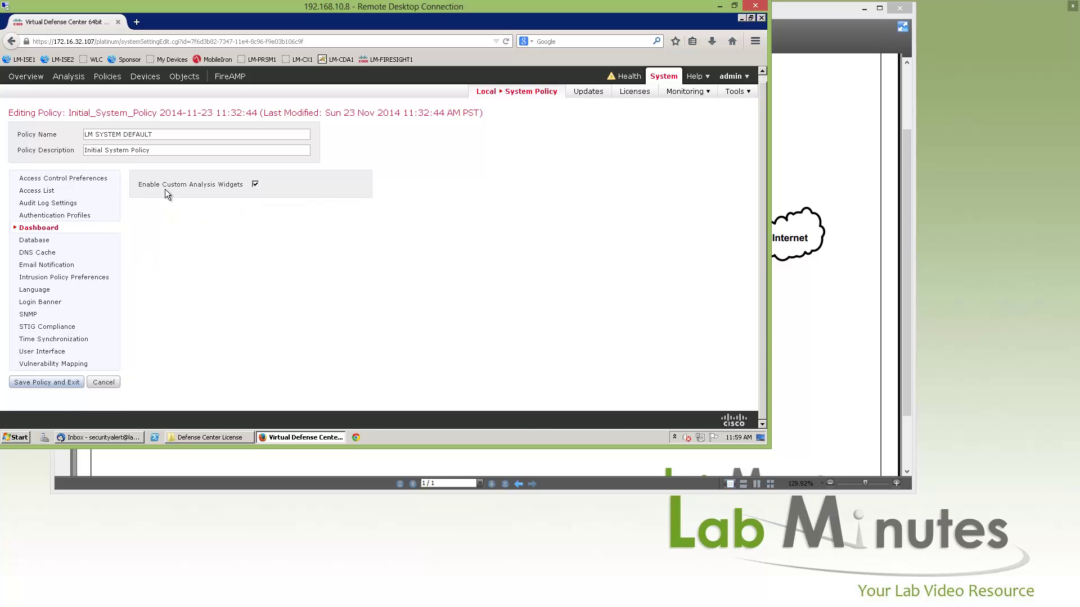
pyautogui.moveTo(156, 185); pyautogui.dragTo(232, 192)
# Scroll through the Database event limits, check DNS Cache, then show the Email Notification settings.
pyautogui.click(44, 242)
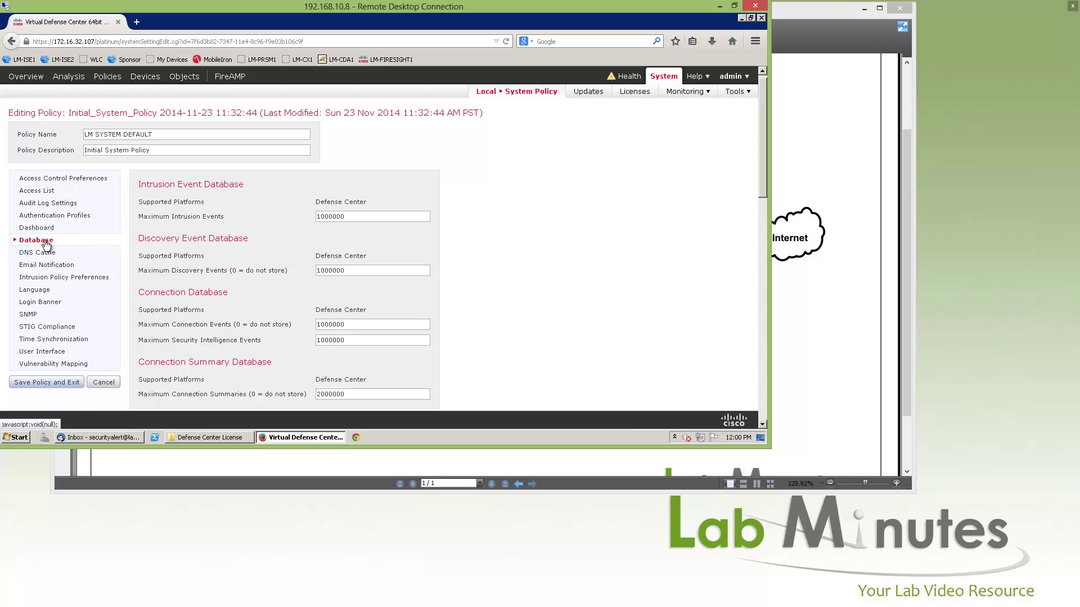
pyautogui.scroll(-10, 403, 208)
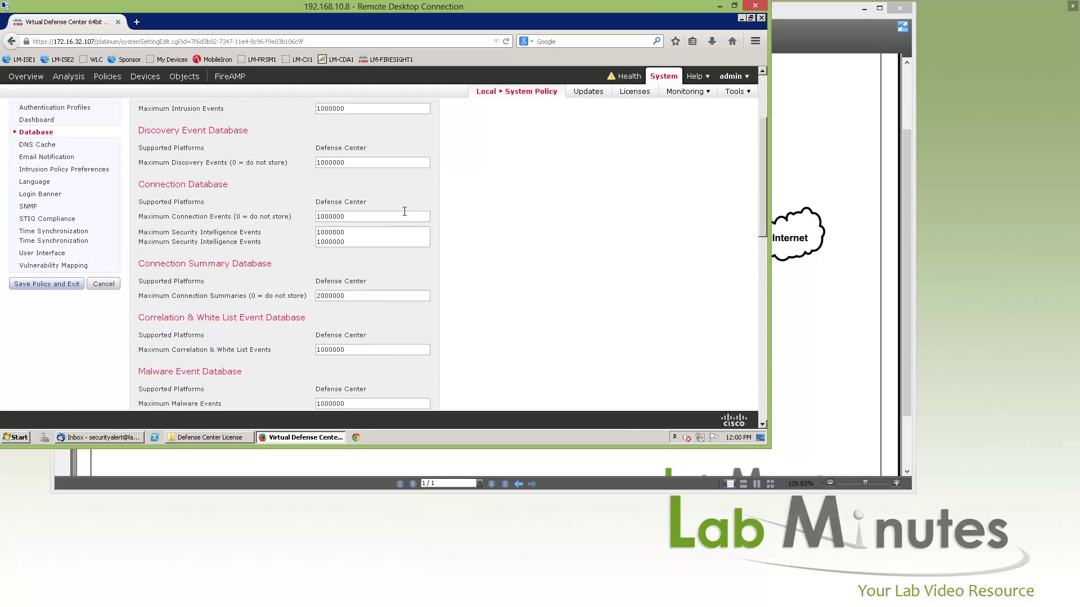
pyautogui.scroll(10, 400, 215)
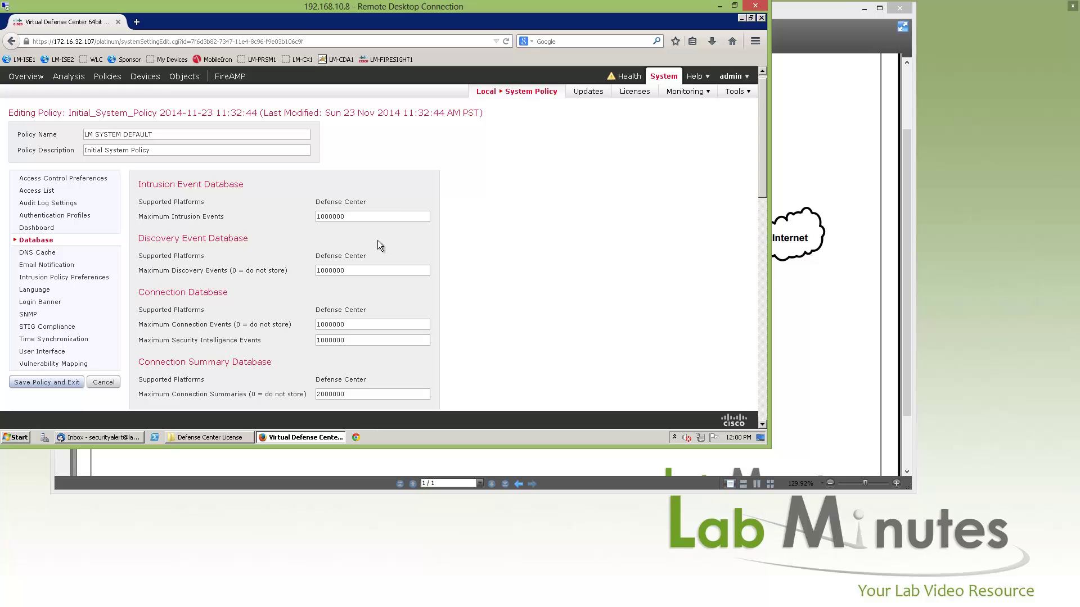
pyautogui.scroll(-8, 381, 247)
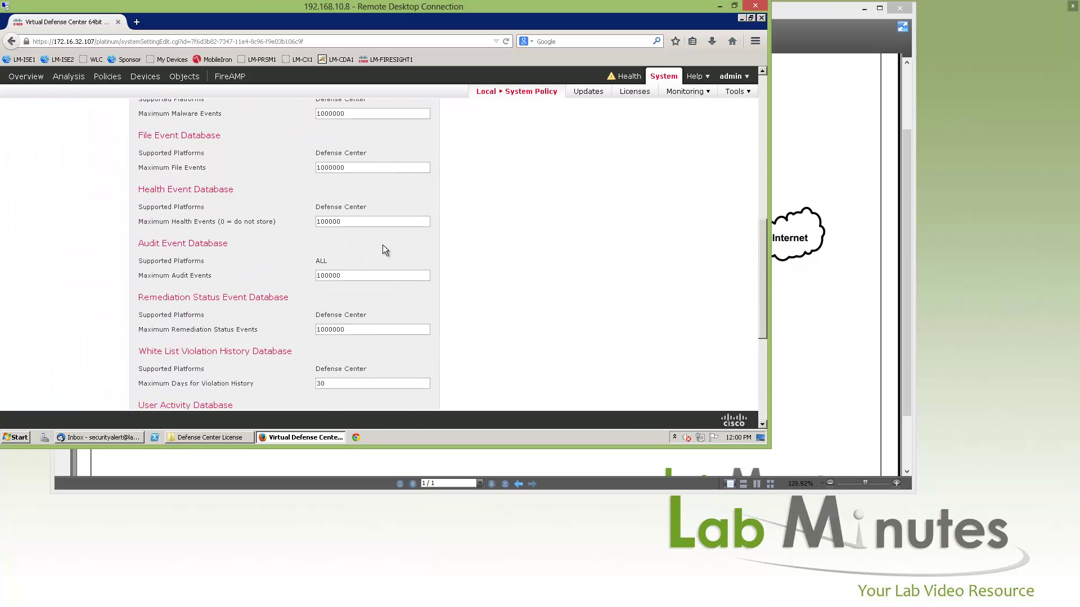
pyautogui.scroll(5, 383, 244)
pyautogui.scroll(3, 379, 250)
pyautogui.click(38, 258)
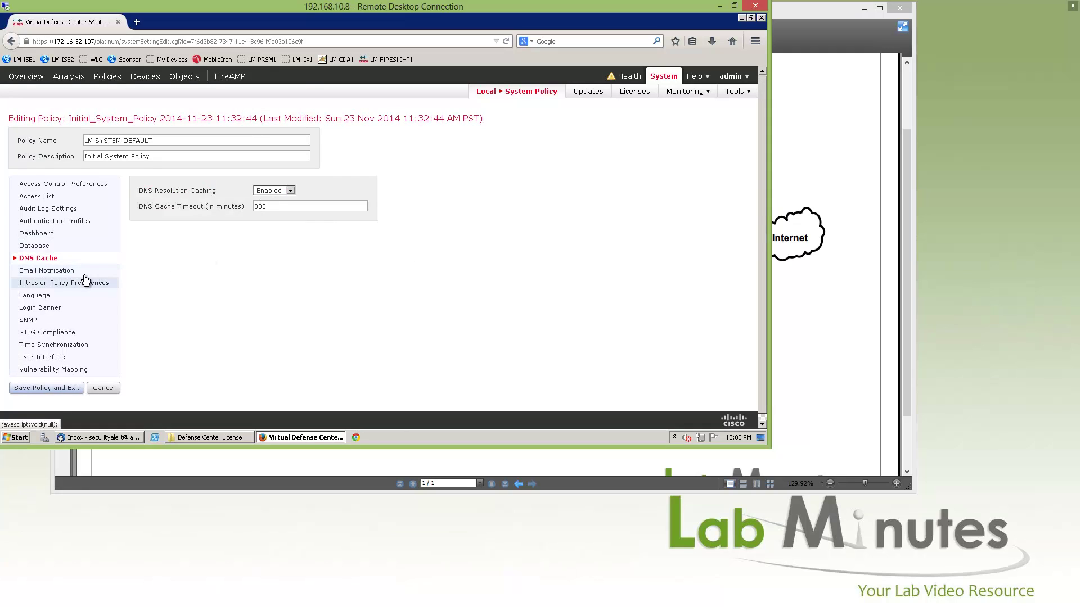
pyautogui.click(46, 271)
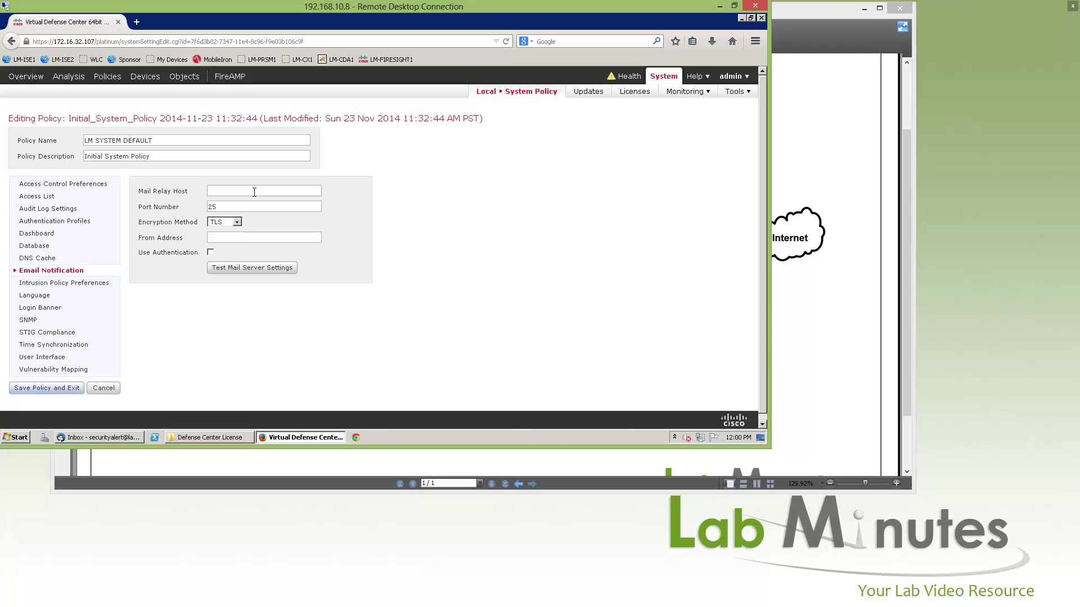
# Set mail relay host smtpout.labminutes.com, encryption None, and the security-alert sender address.
pyautogui.write('smtpout.labminutes.com')
pyautogui.moveTo(305, 191); pyautogui.dragTo(222, 204)
pyautogui.click(225, 222)
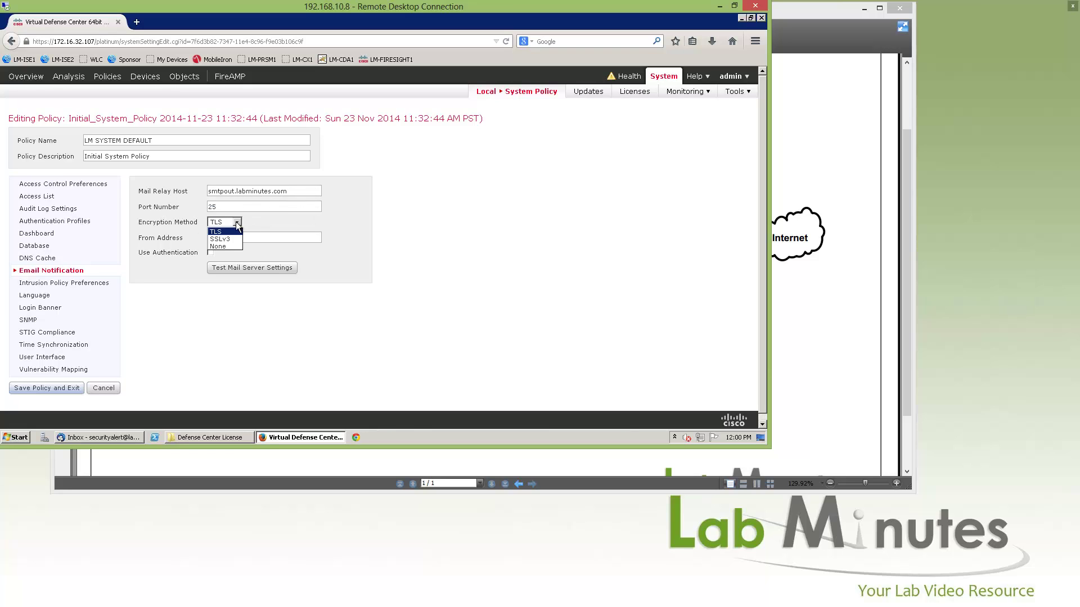
pyautogui.click(216, 247)
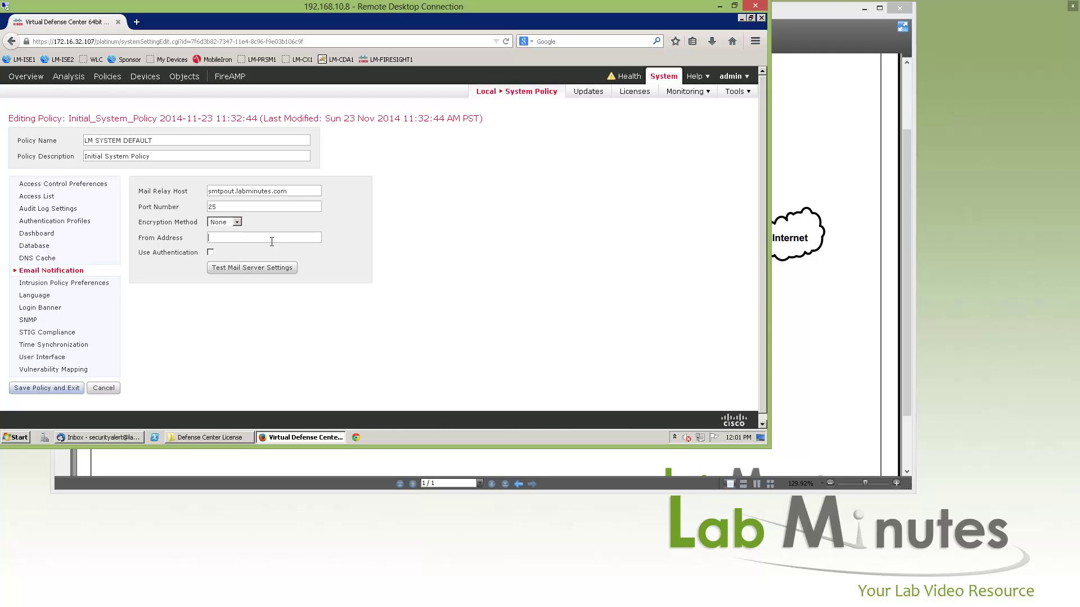
# Send a test message from the mail server settings to the security-alert recipient address.
pyautogui.click(245, 270)
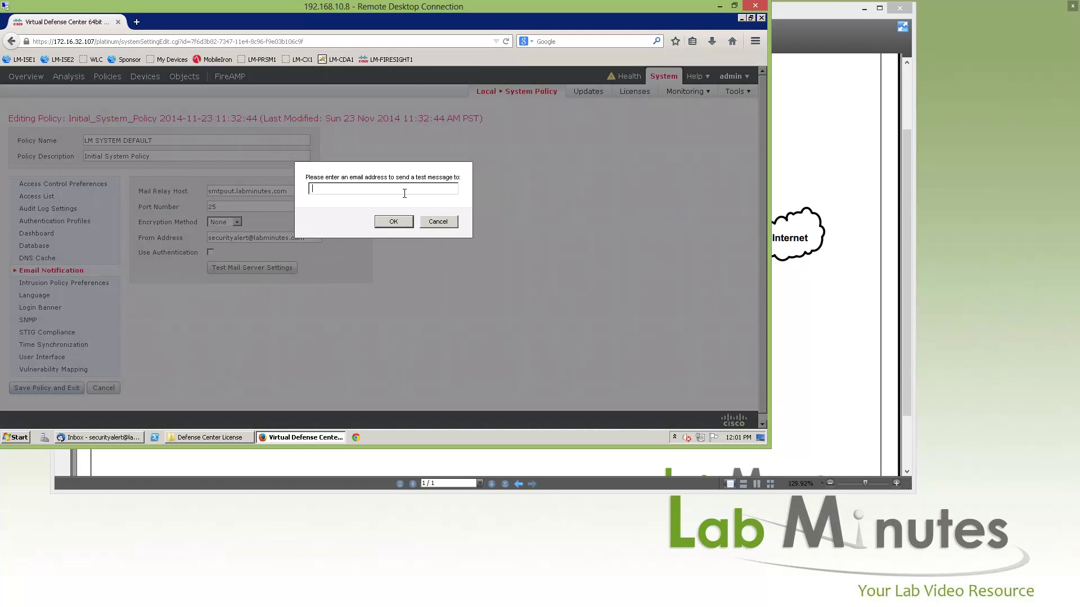
pyautogui.click(394, 223)
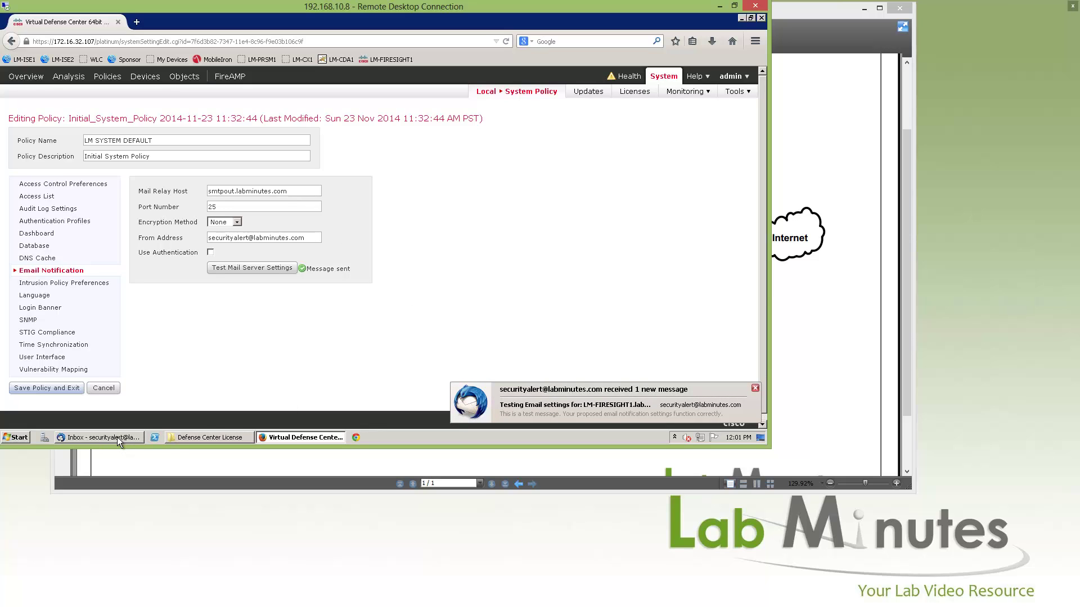
pyautogui.moveTo(116, 437)
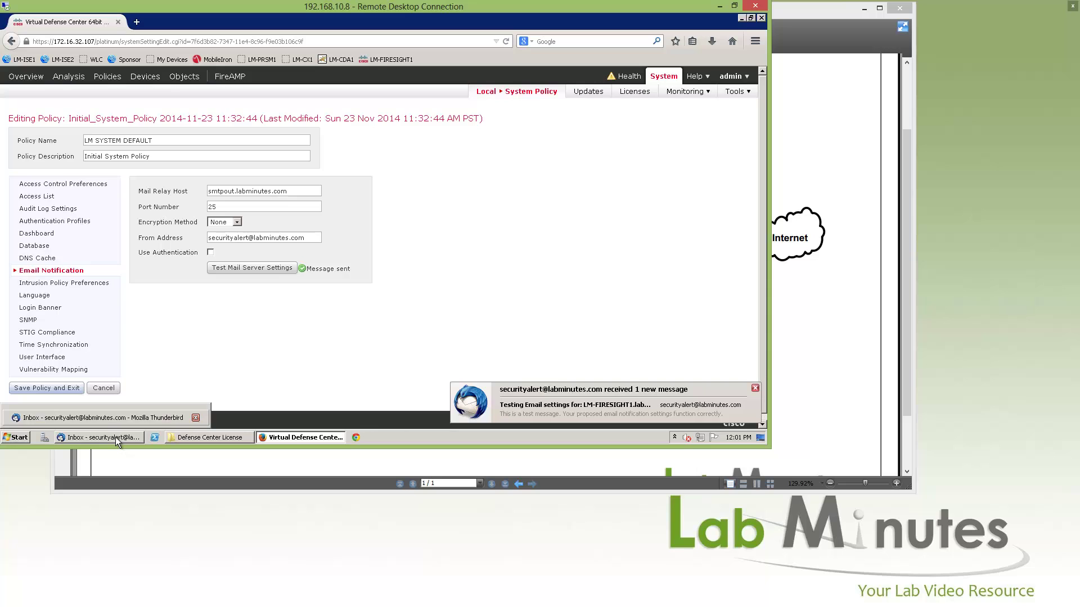
pyautogui.click(114, 437)
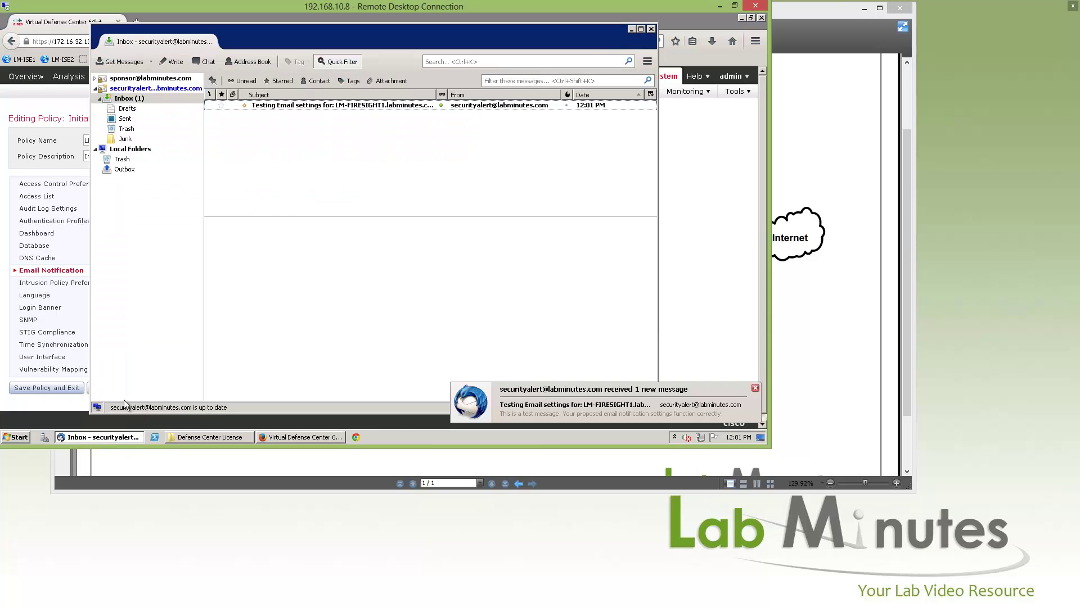
pyautogui.doubleClick(339, 107)
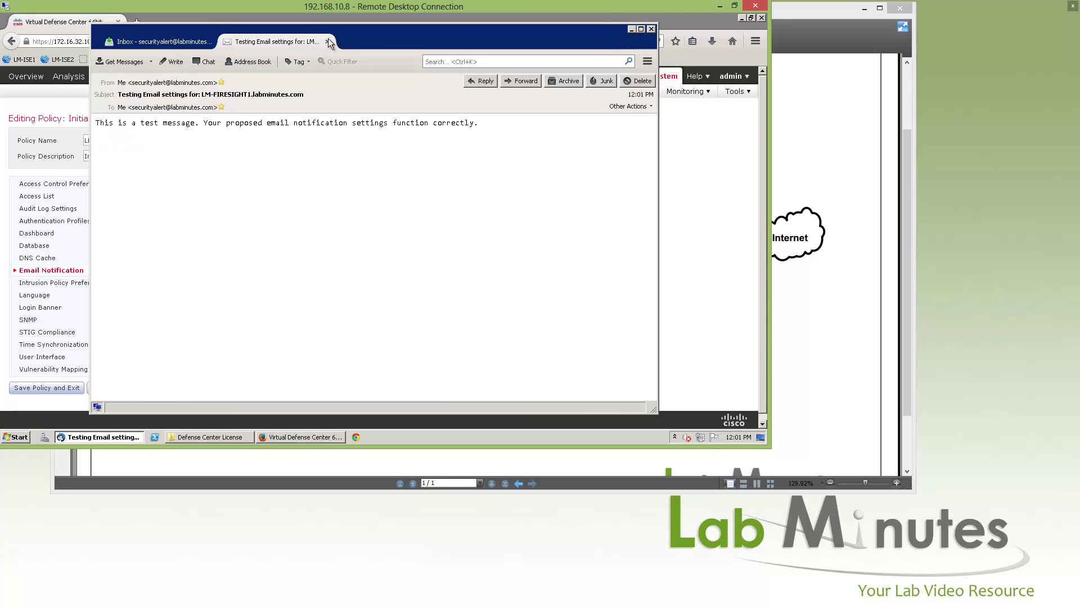
pyautogui.click(328, 42)
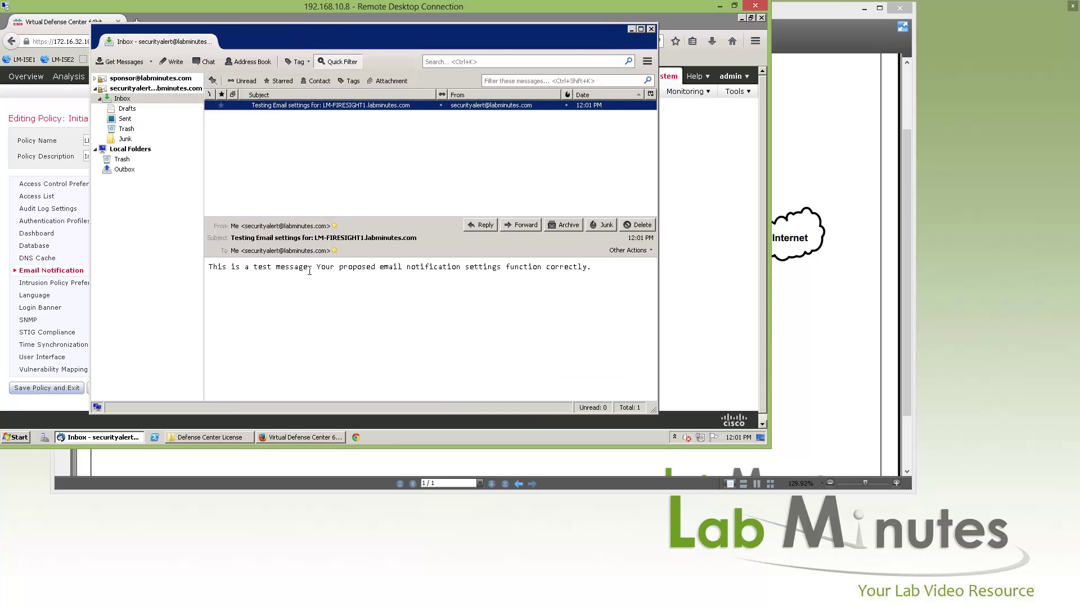
pyautogui.click(448, 266)
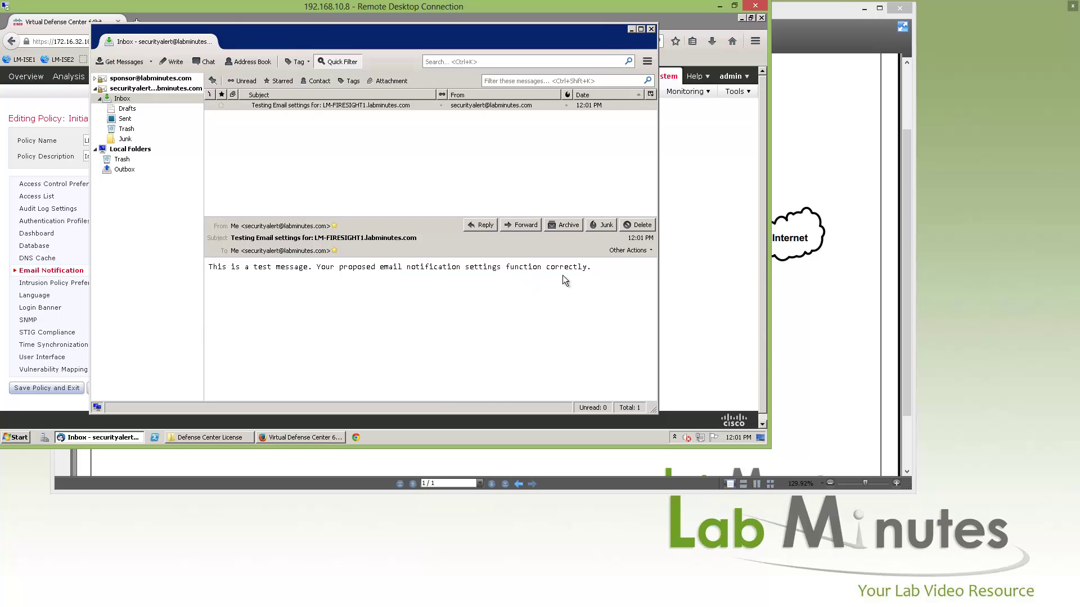
pyautogui.click(629, 29)
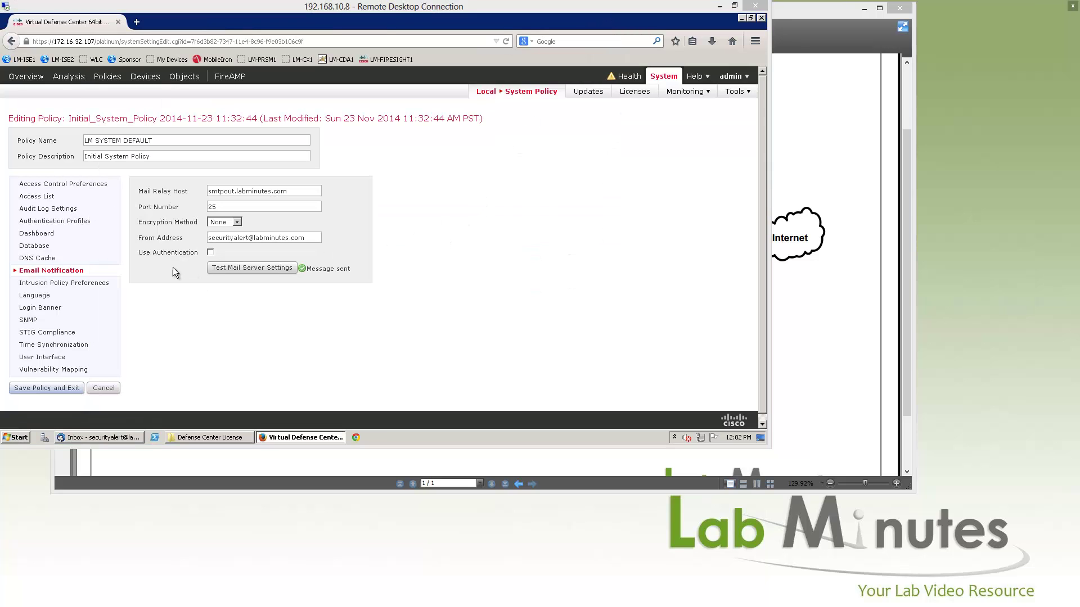
# Review intrusion policy, language, login banner and SNMP settings, leaving SNMP disabled.
pyautogui.click(62, 283)
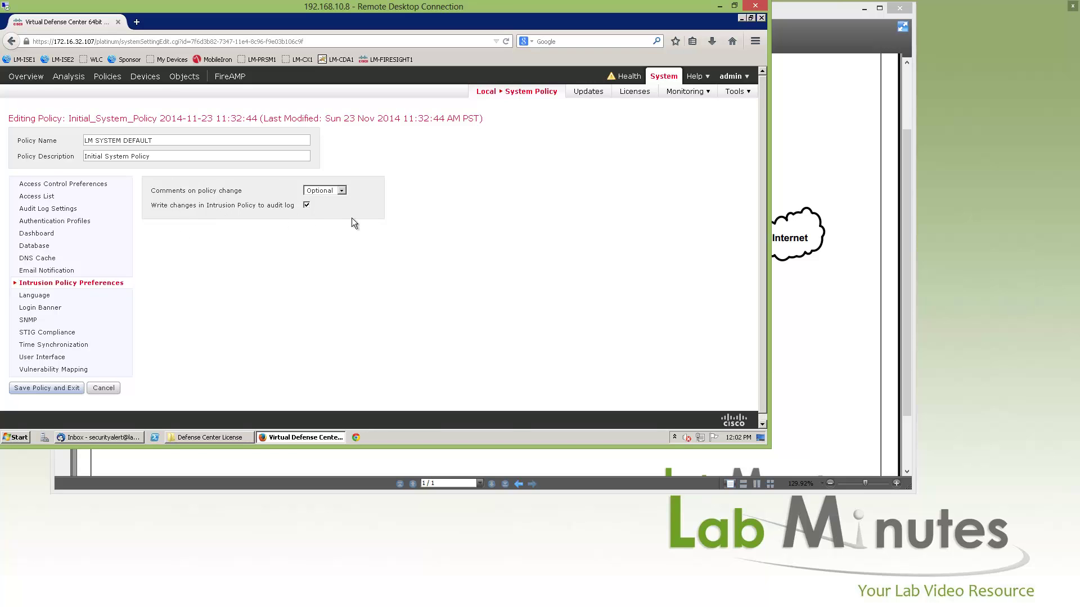
pyautogui.click(44, 298)
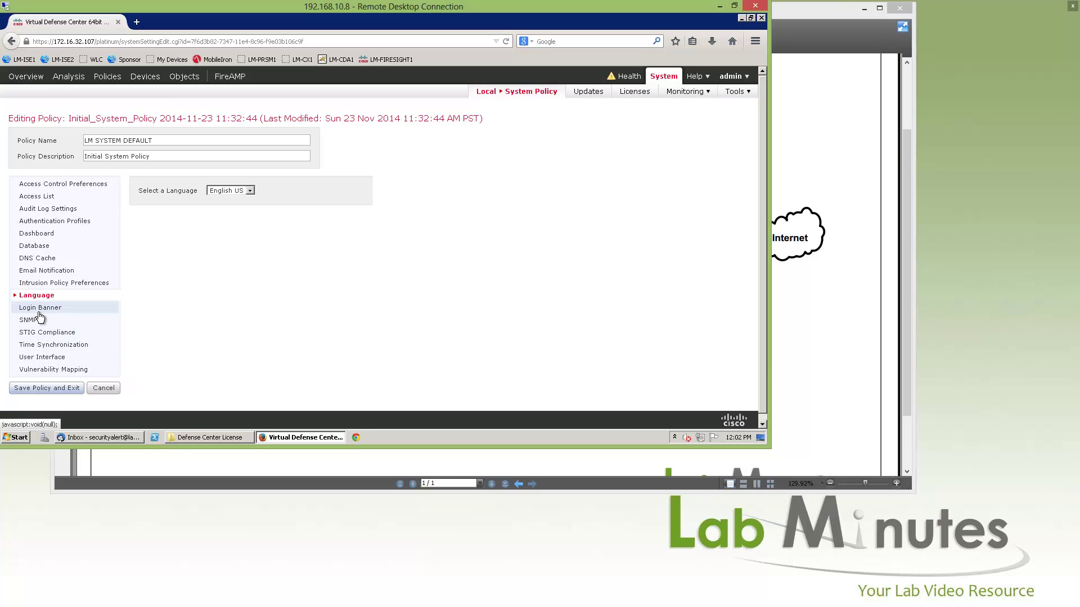
pyautogui.click(40, 311)
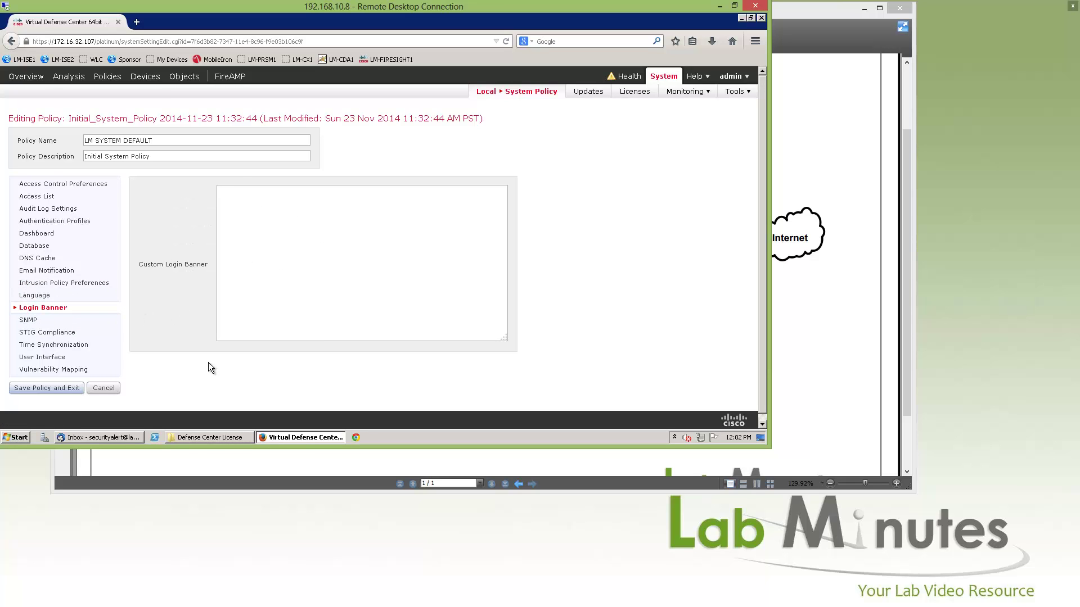
pyautogui.click(28, 322)
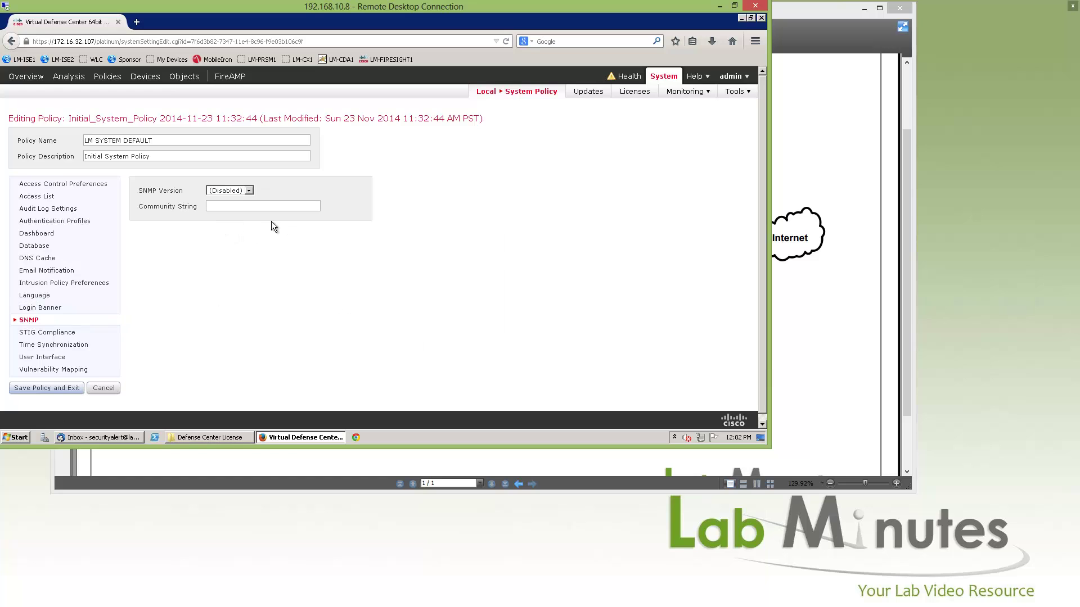
pyautogui.click(248, 191)
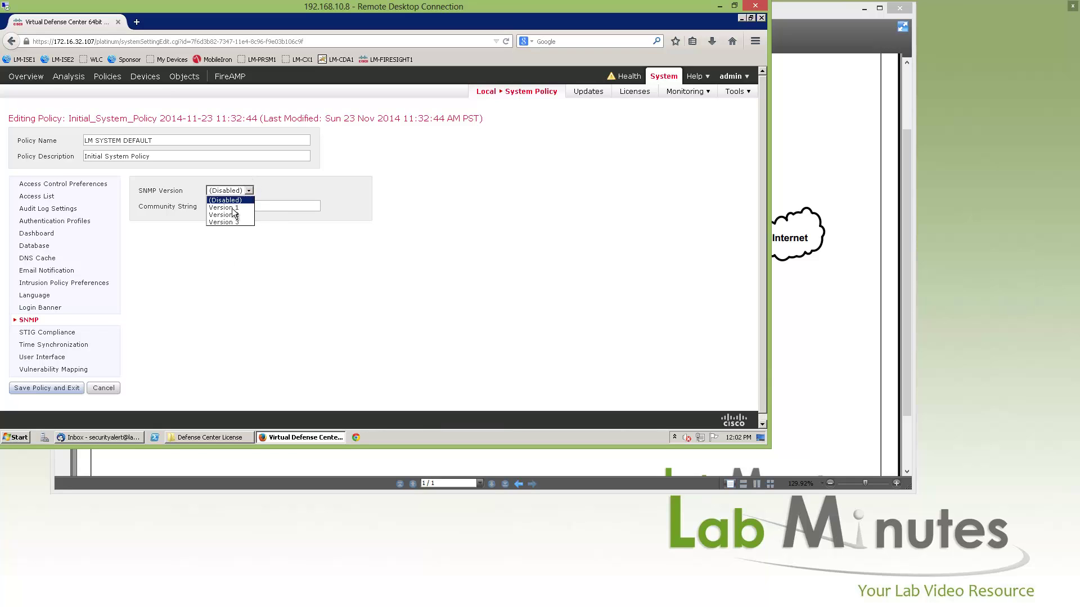
pyautogui.click(204, 273)
# Review the Time Synchronization NTP servers for the Defense Center and managed devices.
pyautogui.click(70, 345)
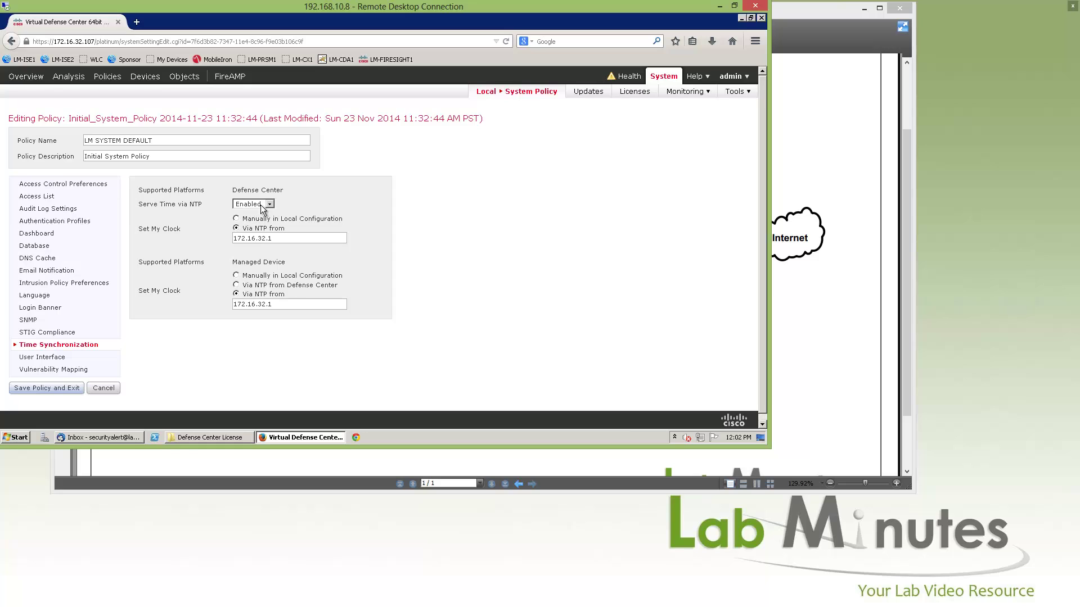
pyautogui.moveTo(233, 238); pyautogui.dragTo(309, 285)
pyautogui.moveTo(280, 190); pyautogui.dragTo(241, 190)
pyautogui.moveTo(273, 238); pyautogui.dragTo(221, 245)
pyautogui.moveTo(233, 305); pyautogui.dragTo(275, 298)
pyautogui.click(219, 340)
# Check user interface timeouts (browser 60, shell 0), then view the Vulnerability Mapping list.
pyautogui.click(42, 357)
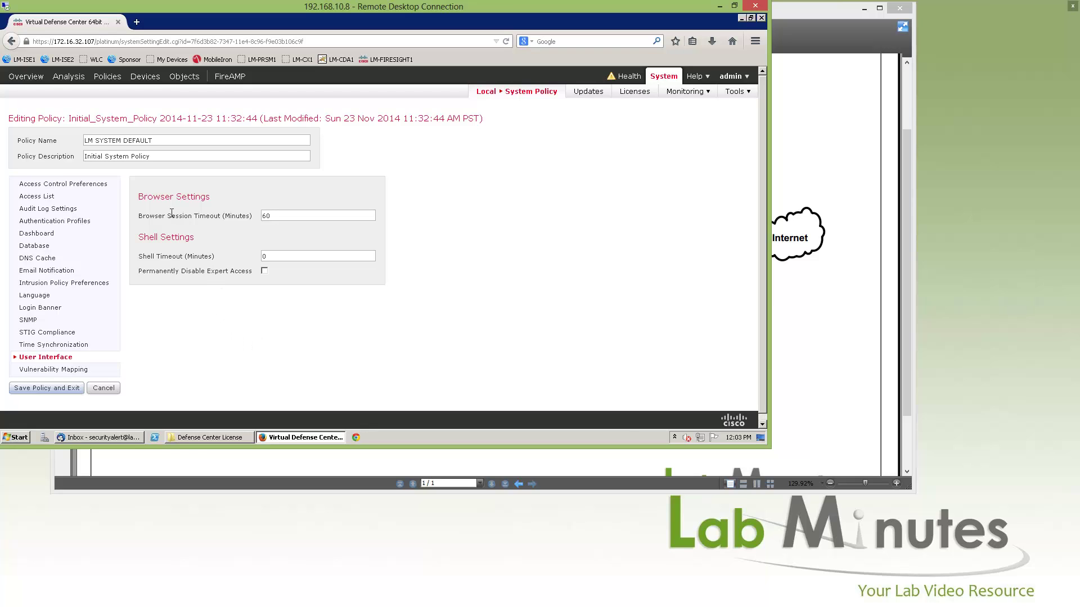
pyautogui.moveTo(138, 217); pyautogui.dragTo(247, 221)
pyautogui.moveTo(139, 257); pyautogui.dragTo(223, 256)
pyautogui.moveTo(292, 254); pyautogui.dragTo(220, 257)
pyautogui.click(262, 327)
pyautogui.click(84, 369)
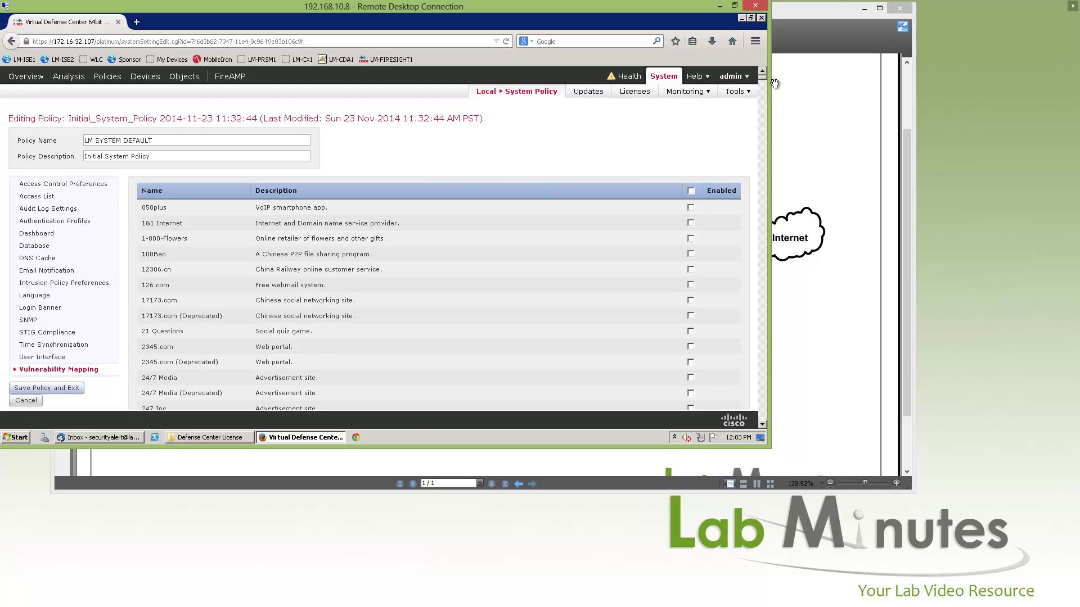
pyautogui.moveTo(762, 79)
pyautogui.mouseDown()
pyautogui.moveTo(766, 103)
pyautogui.moveTo(763, 77)
pyautogui.mouseUp()
# Save and exit the policy, then apply LM SYSTEM DEFAULT to the Defense Center appliance.
pyautogui.click(60, 391)
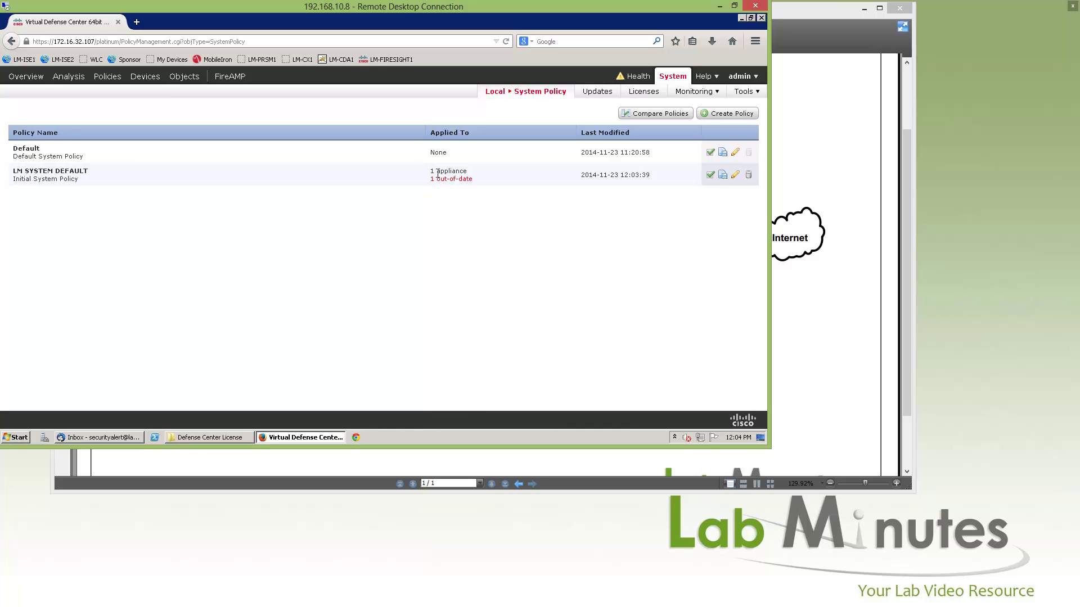
pyautogui.click(711, 176)
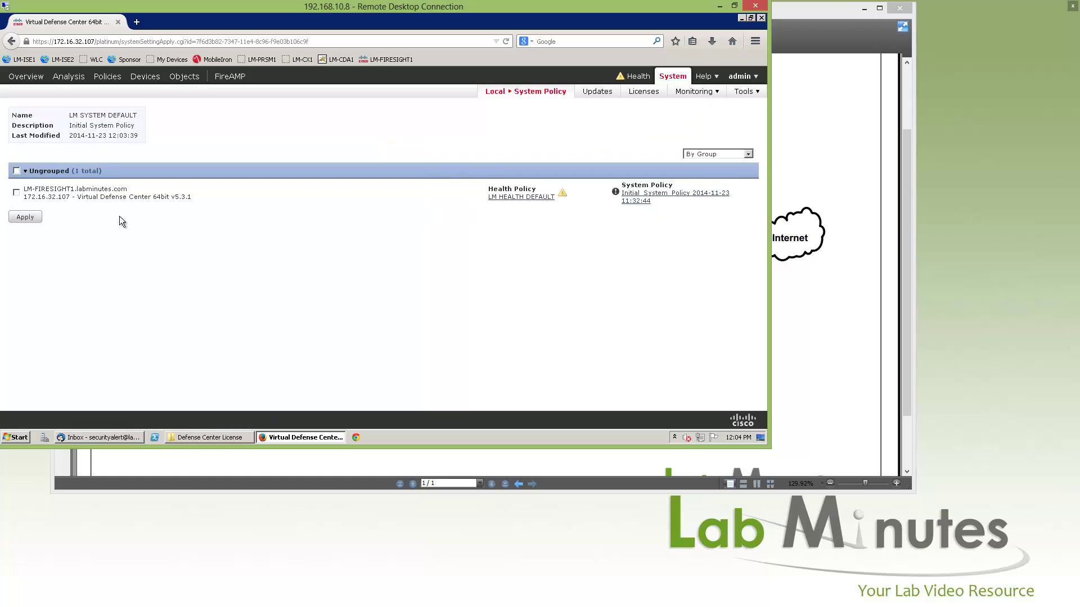
pyautogui.click(15, 192)
pyautogui.click(30, 219)
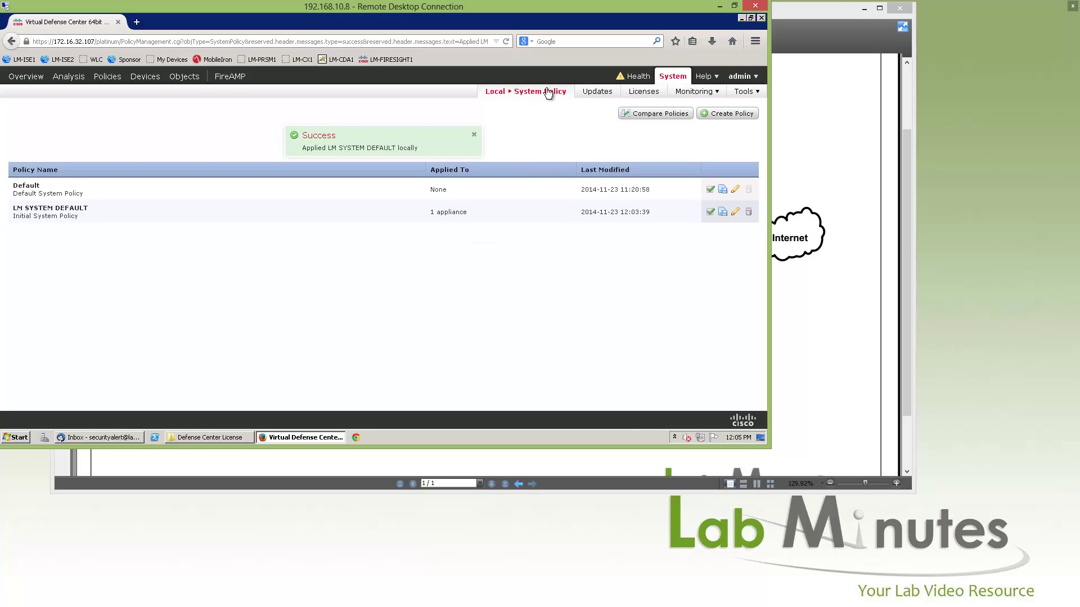
# Go to the appliance's Local > Configuration pages.
pyautogui.moveTo(540, 92)
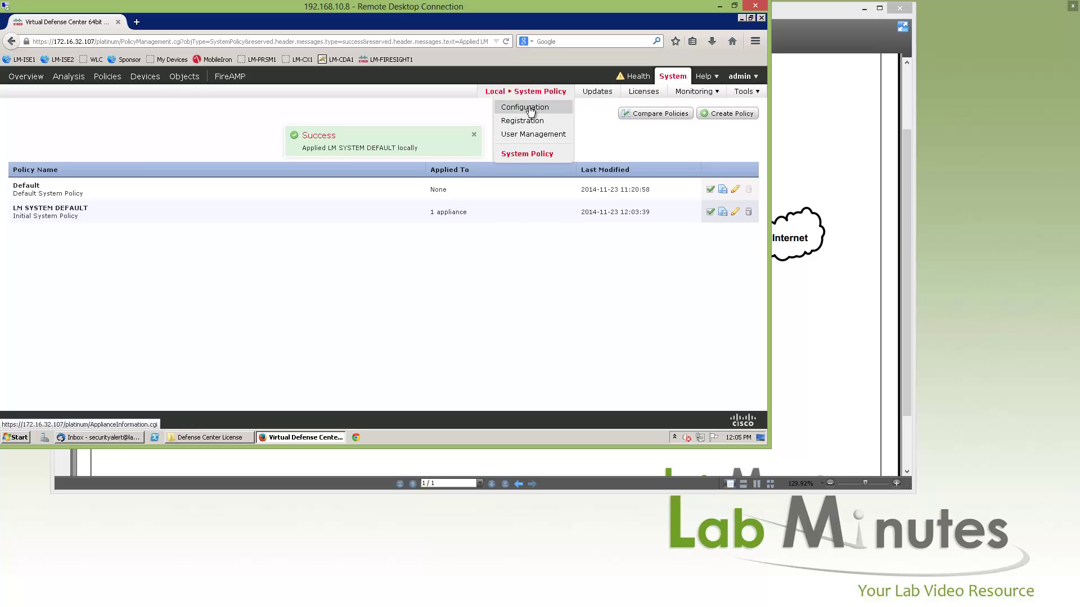
pyautogui.moveTo(638, 77)
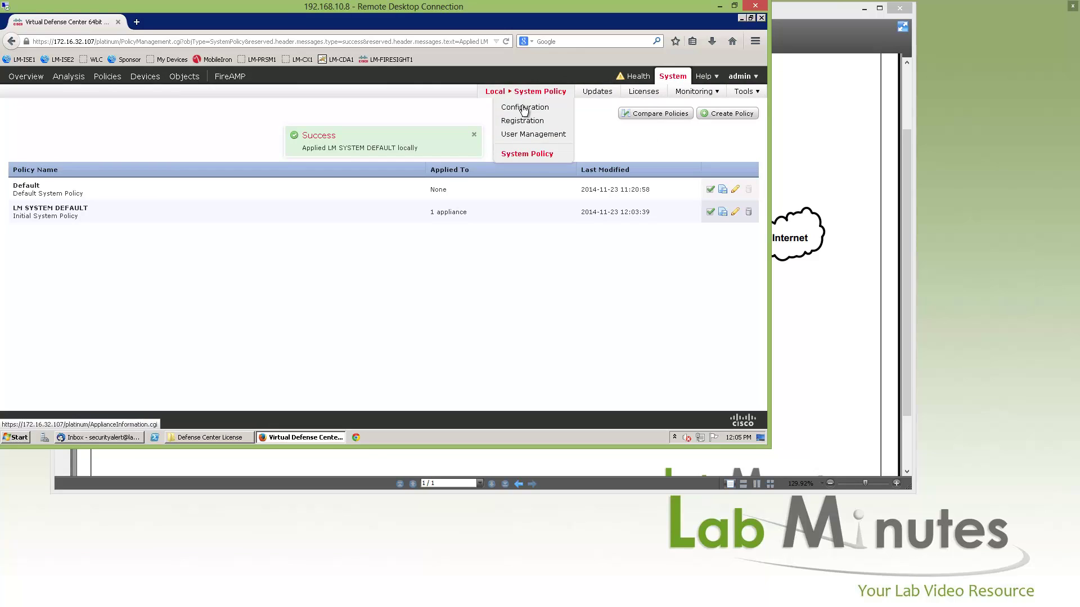
pyautogui.click(515, 107)
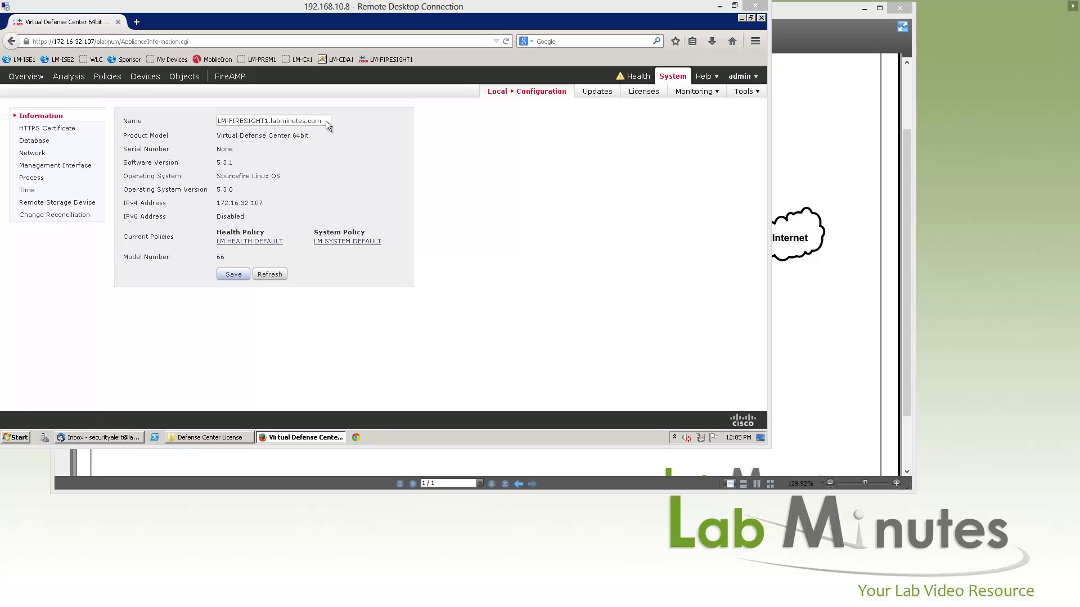
# Review appliance name, model, version 5.3.1, IPv4 address and policies, then view the HTTPS certificate.
pyautogui.moveTo(327, 121); pyautogui.dragTo(252, 129)
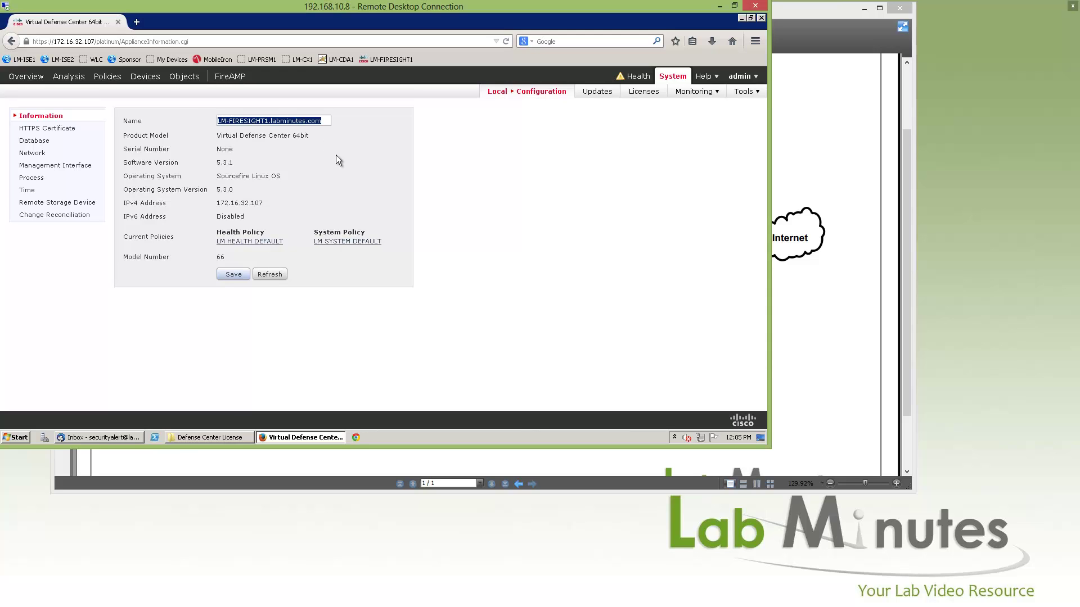
pyautogui.moveTo(220, 136); pyautogui.dragTo(293, 134)
pyautogui.moveTo(237, 161); pyautogui.dragTo(211, 167)
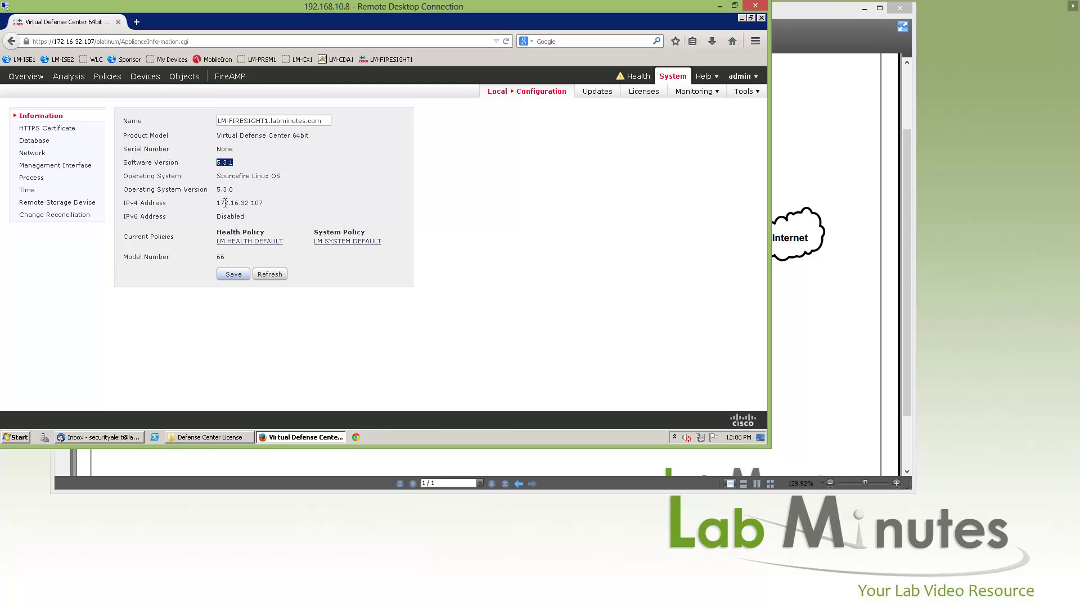
pyautogui.moveTo(225, 203); pyautogui.dragTo(282, 226)
pyautogui.moveTo(183, 236); pyautogui.dragTo(142, 238)
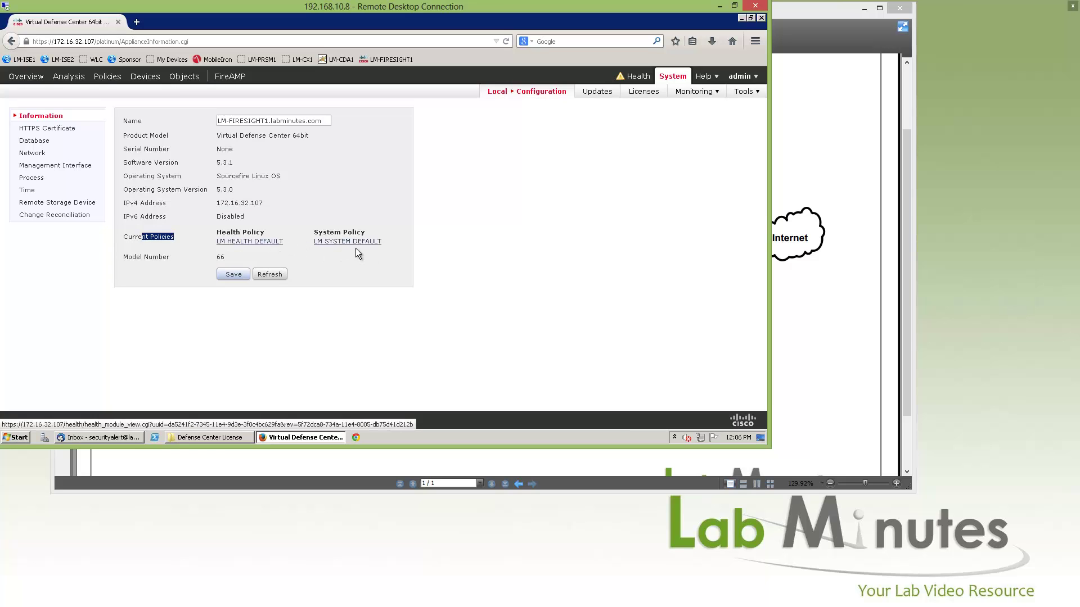
pyautogui.click(56, 128)
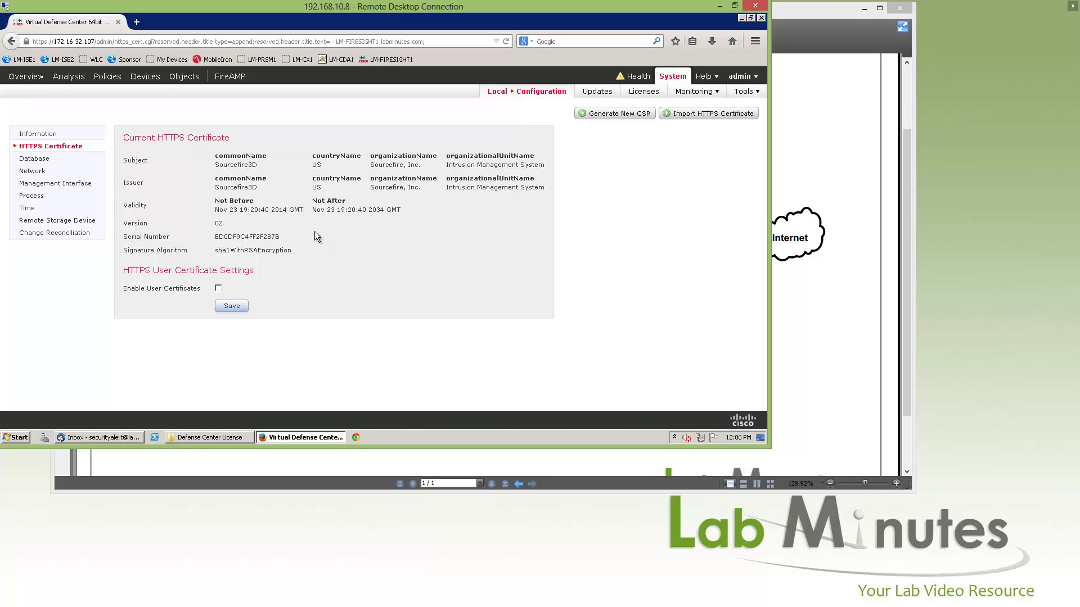
# Toggle Allow External Database Access on and back off, then go to Network settings.
pyautogui.click(35, 158)
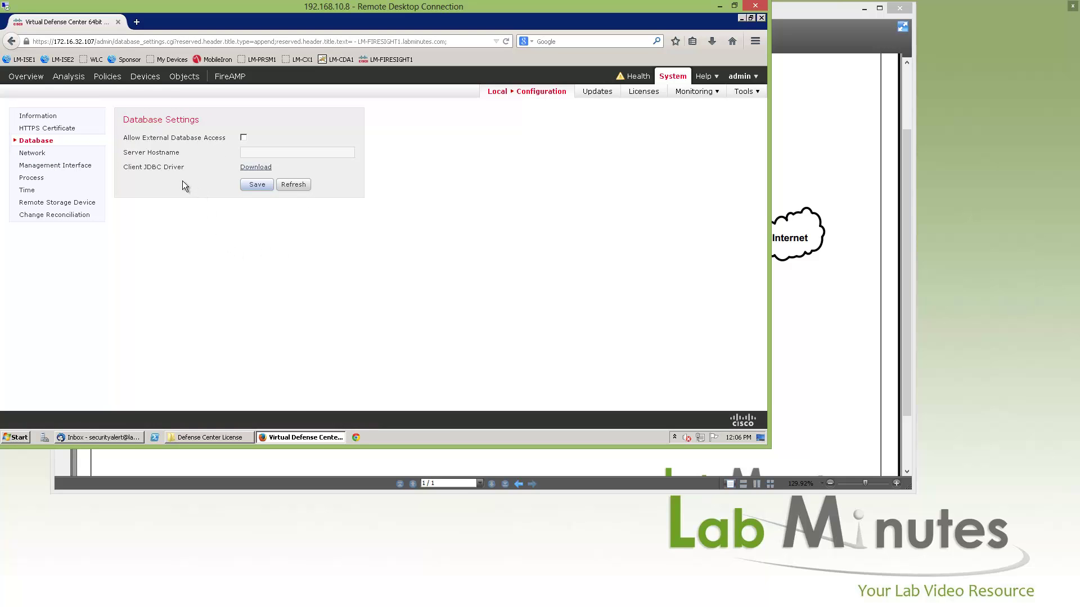
pyautogui.click(243, 137)
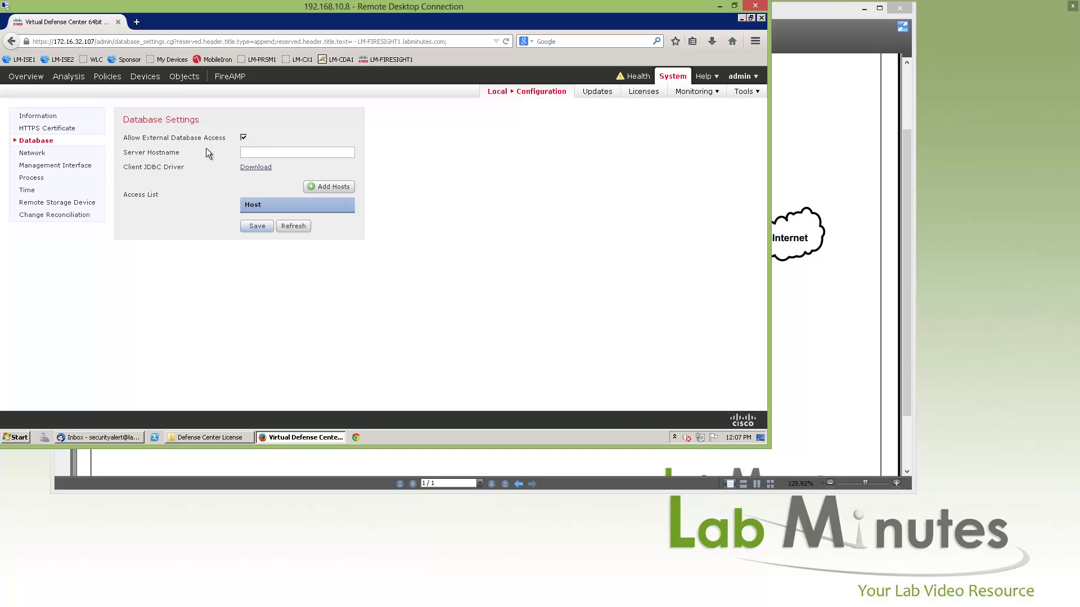
pyautogui.click(244, 138)
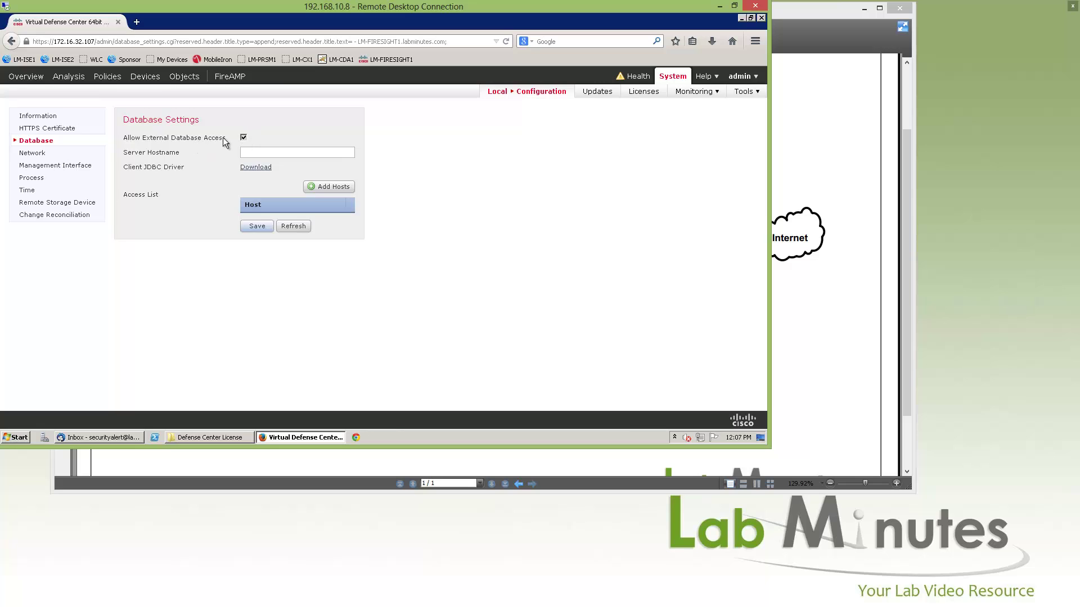
pyautogui.click(56, 154)
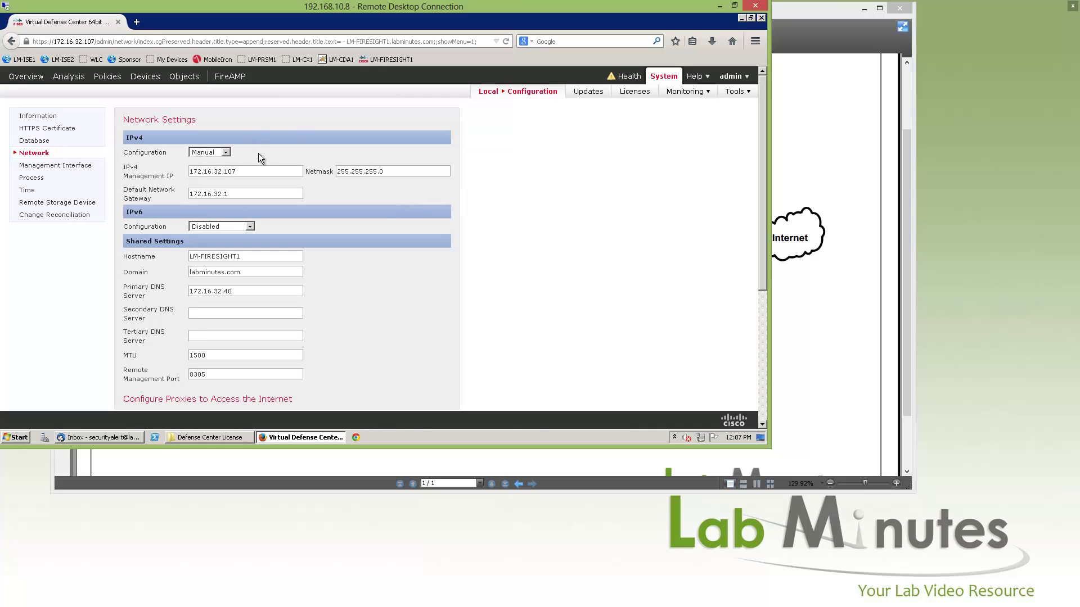
# Review the management IP and hostname LM-FIRESIGHT1, then show the eth0 management interface settings.
pyautogui.moveTo(213, 171); pyautogui.dragTo(202, 195)
pyautogui.scroll(-2, 240, 170)
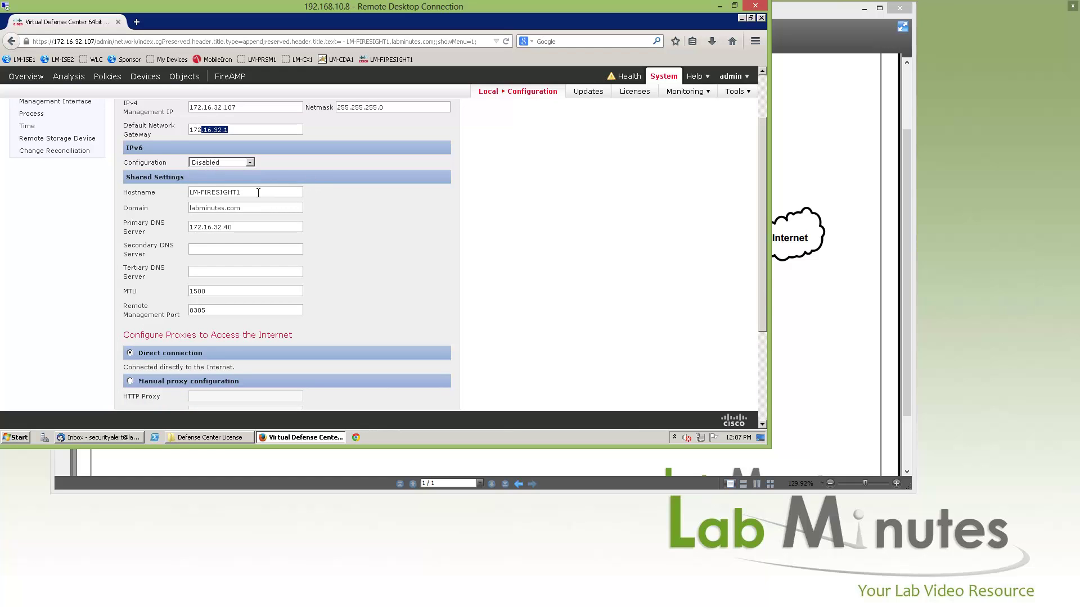
pyautogui.moveTo(190, 192); pyautogui.dragTo(241, 192)
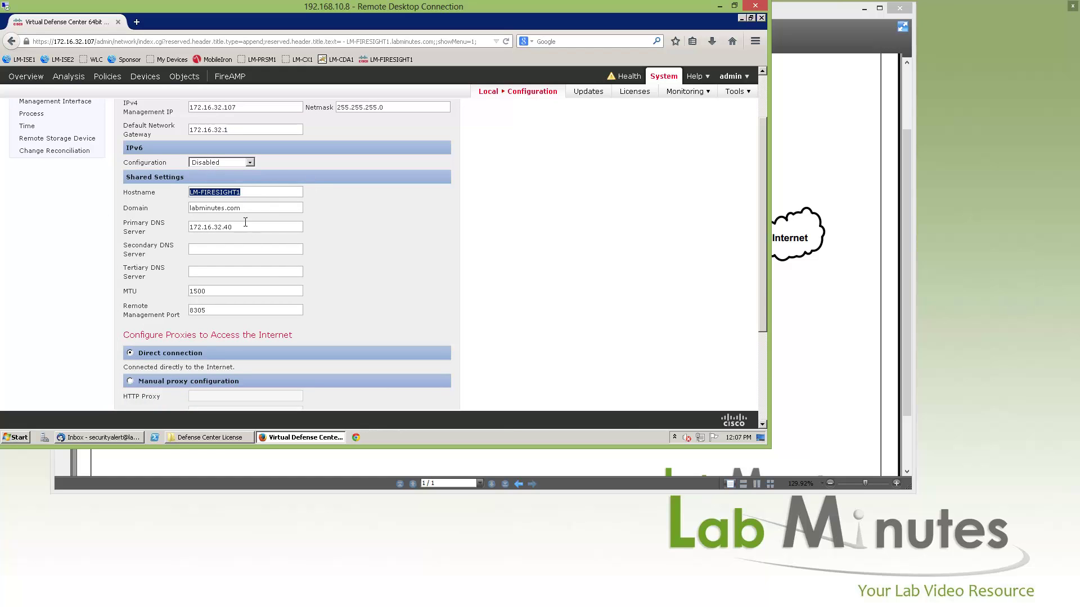
pyautogui.click(226, 250)
pyautogui.scroll(-4, 253, 248)
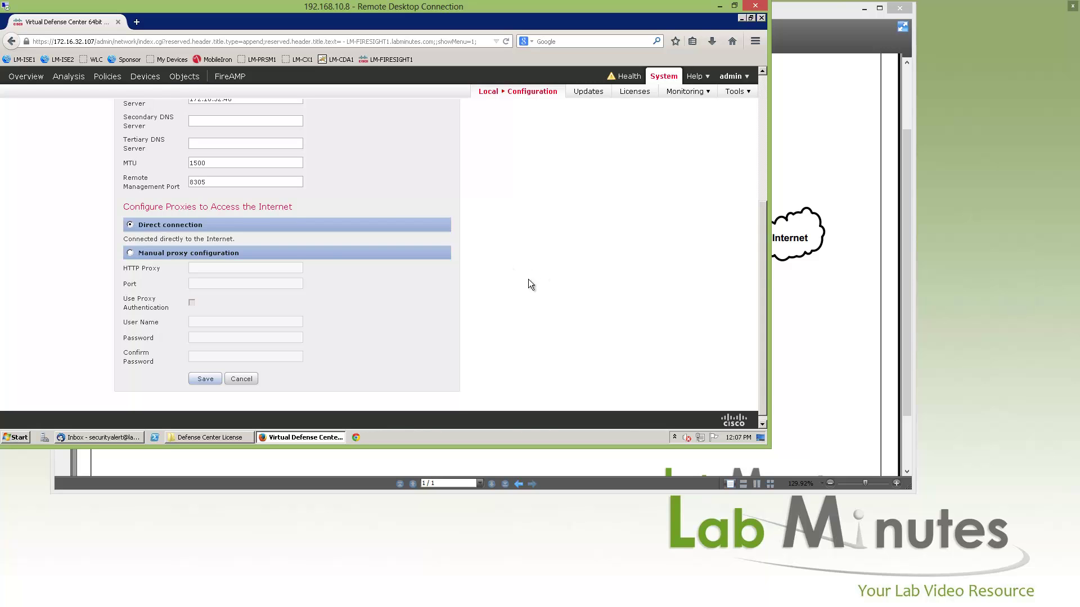
pyautogui.scroll(6, 528, 284)
pyautogui.click(61, 166)
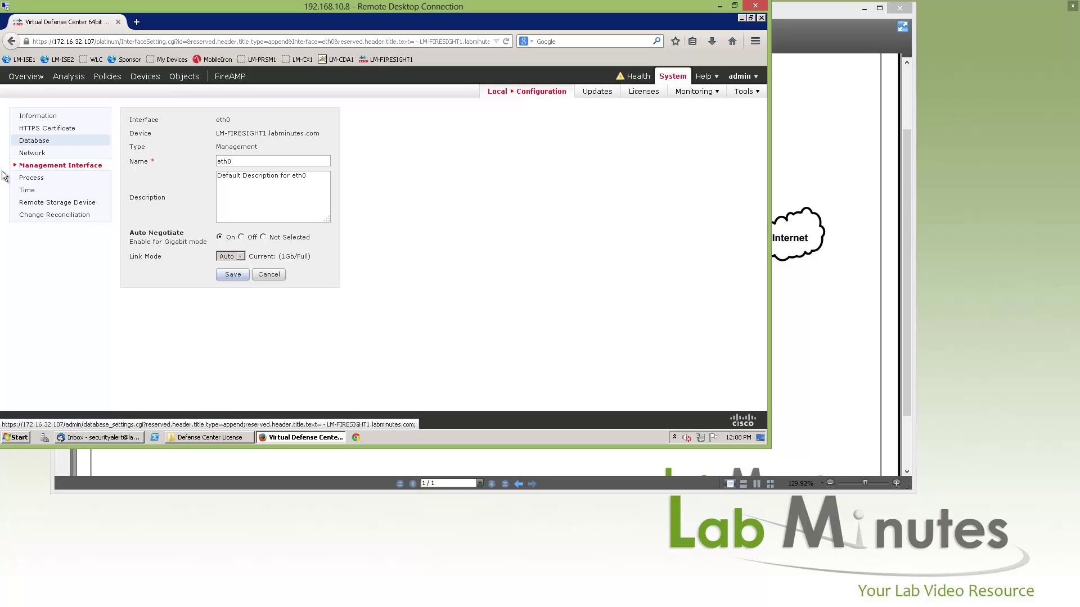
pyautogui.click(32, 178)
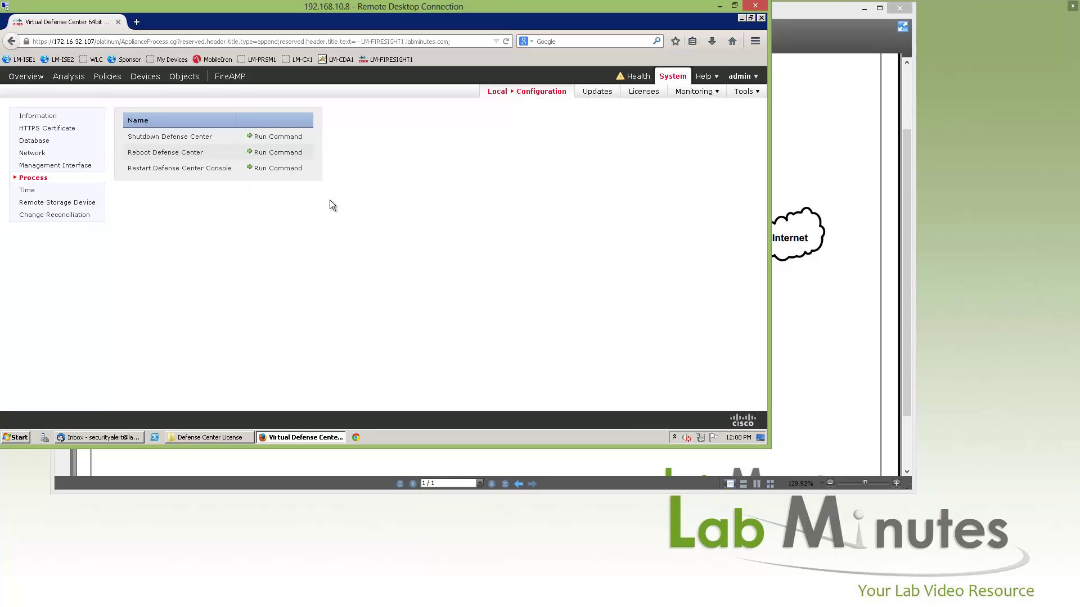
pyautogui.click(27, 190)
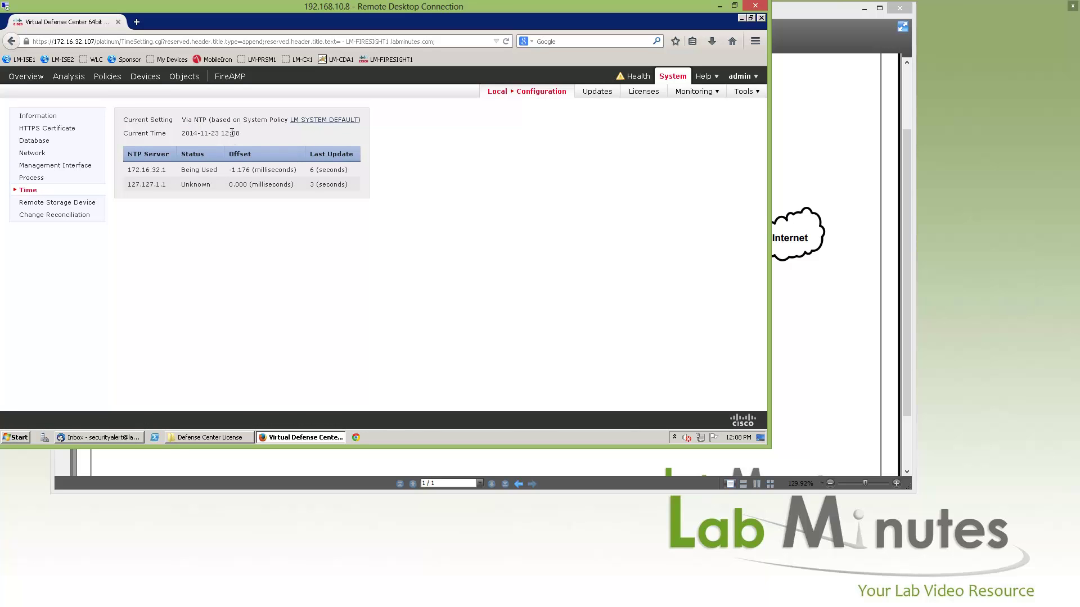
pyautogui.moveTo(182, 120); pyautogui.dragTo(251, 121)
pyautogui.click(260, 121)
pyautogui.moveTo(262, 121); pyautogui.dragTo(254, 120)
pyautogui.moveTo(191, 135); pyautogui.dragTo(240, 134)
pyautogui.click(215, 171)
pyautogui.press('F5')
# Set the Remote Storage Device storage type to NFS.
pyautogui.click(87, 202)
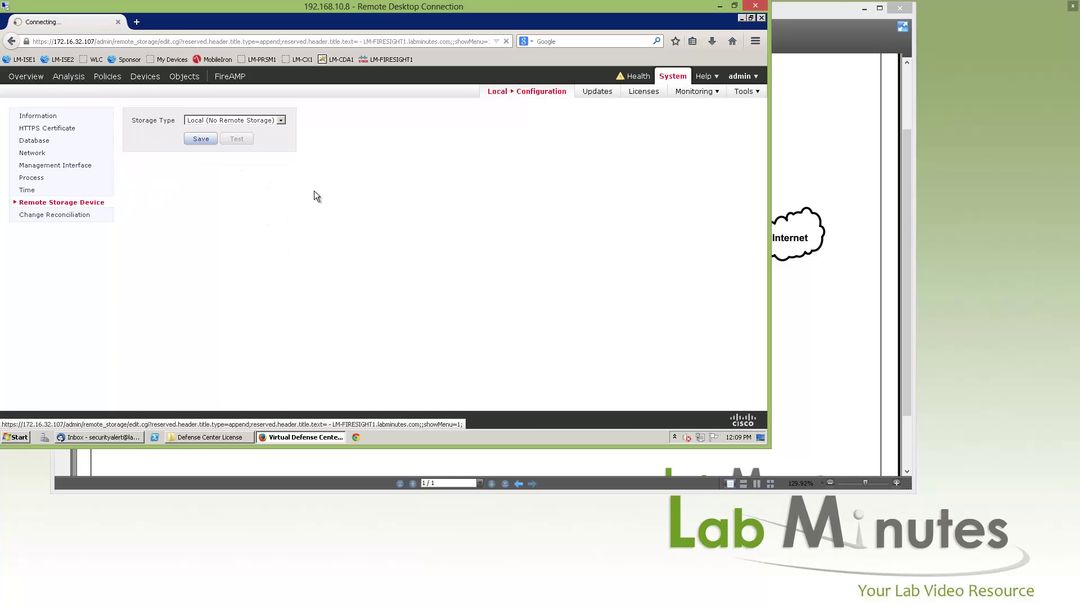
pyautogui.click(280, 120)
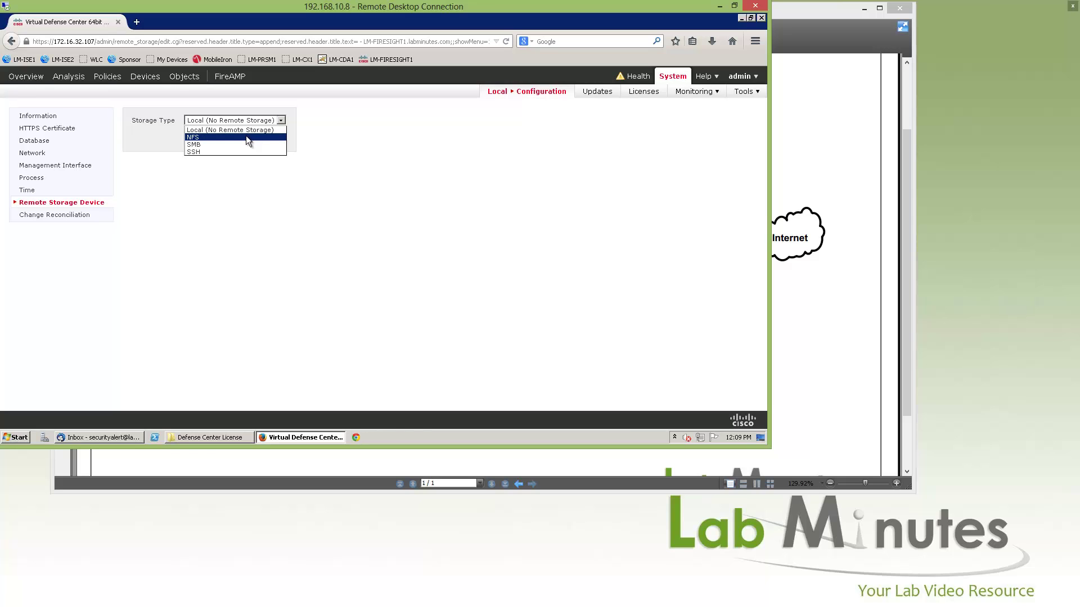
pyautogui.click(191, 137)
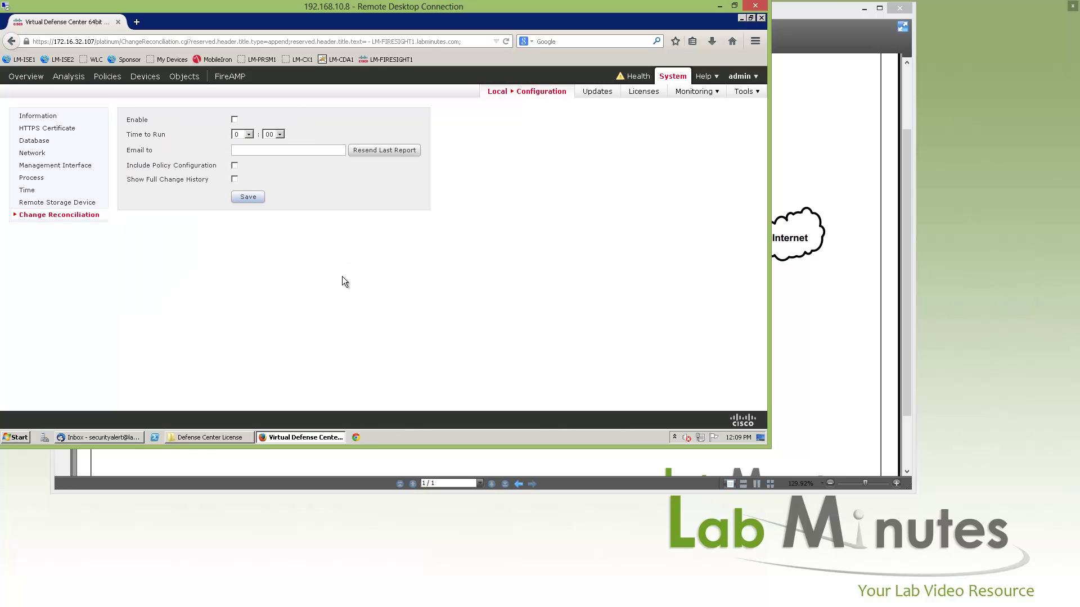
# Enable Change Reconciliation at run time 0:00, sending reports to the security alert email address.
pyautogui.click(17, 219)
pyautogui.click(248, 137)
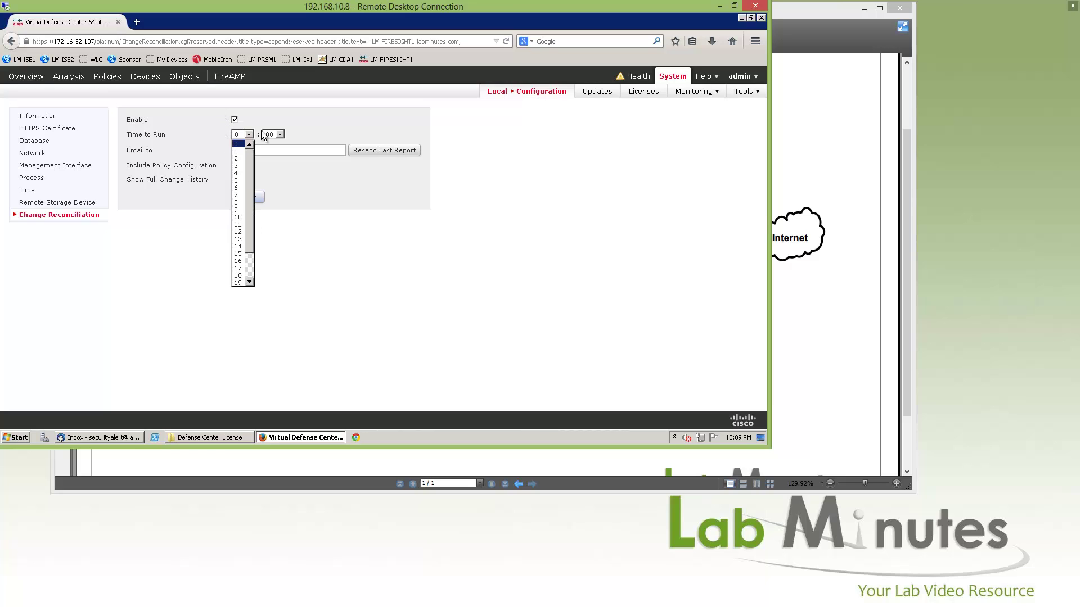
pyautogui.click(289, 123)
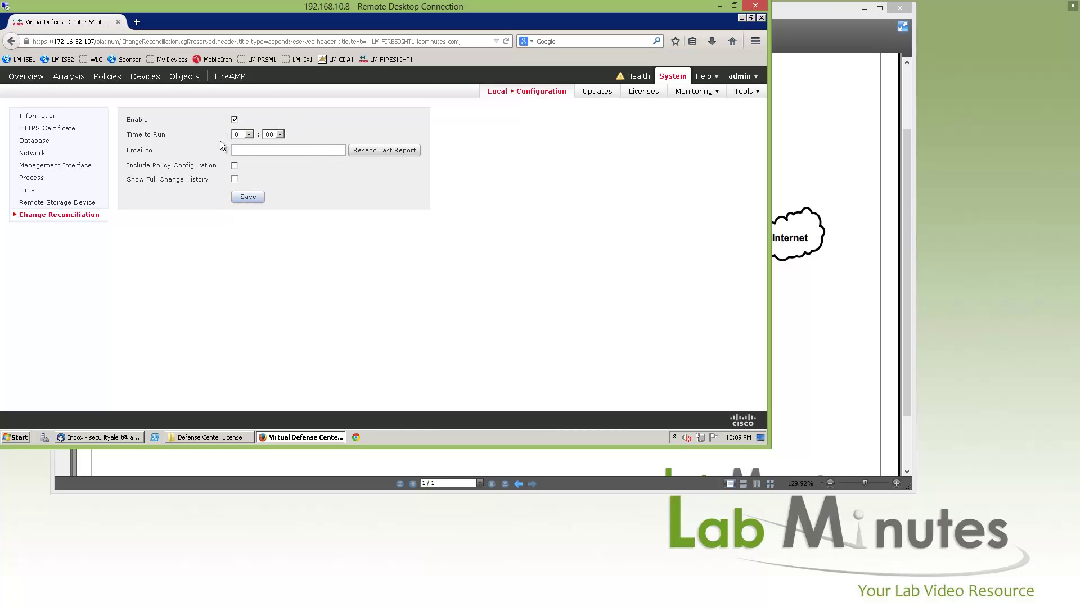
pyautogui.click(290, 150)
# Include policy configuration and full change history in the reports, and save.
pyautogui.moveTo(140, 166); pyautogui.dragTo(233, 165)
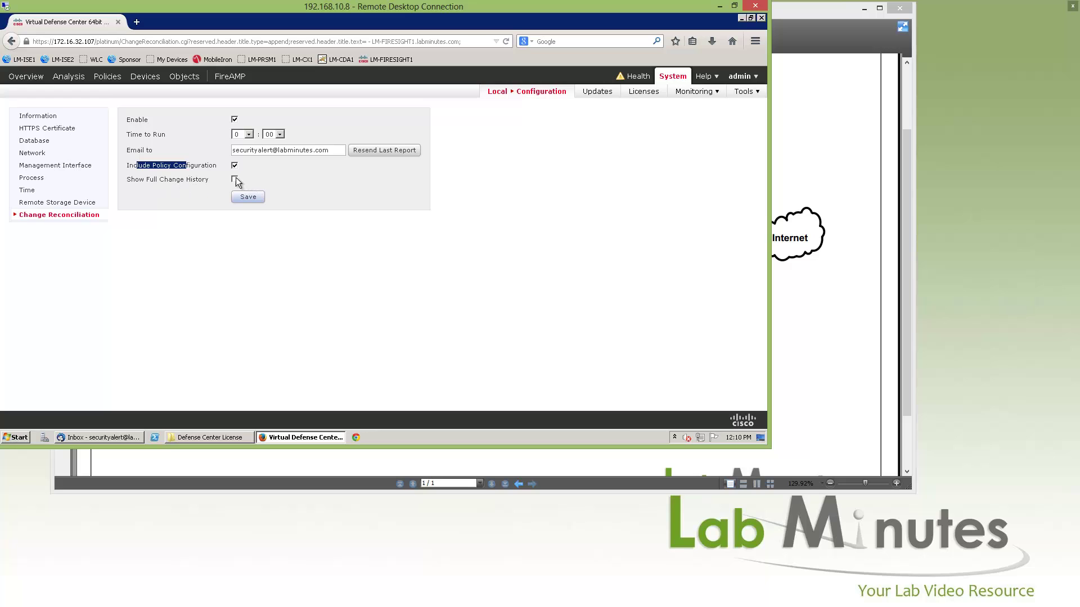
pyautogui.click(235, 179)
pyautogui.click(260, 198)
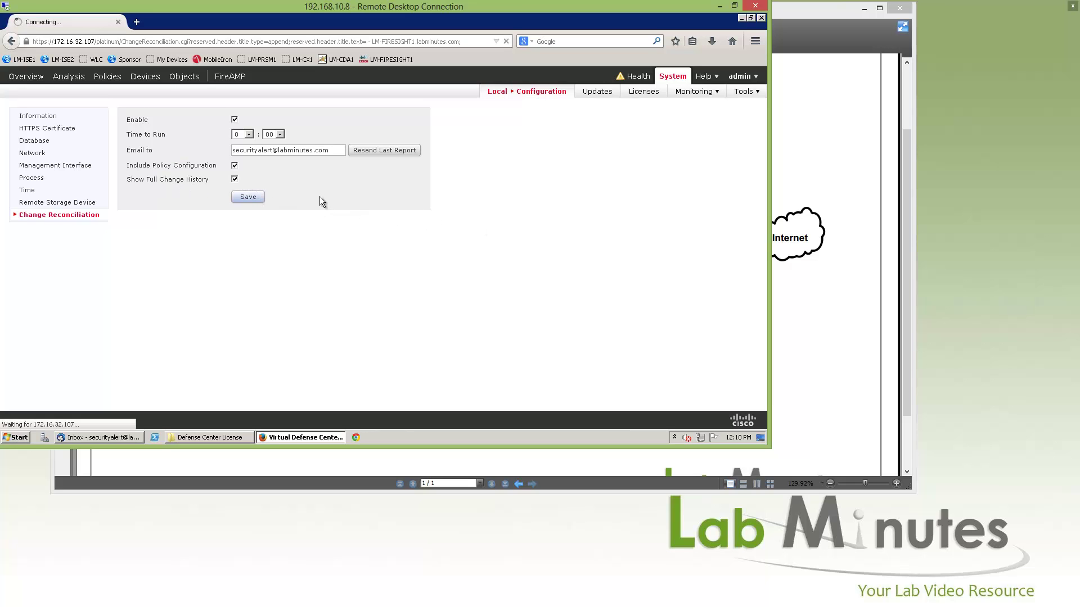